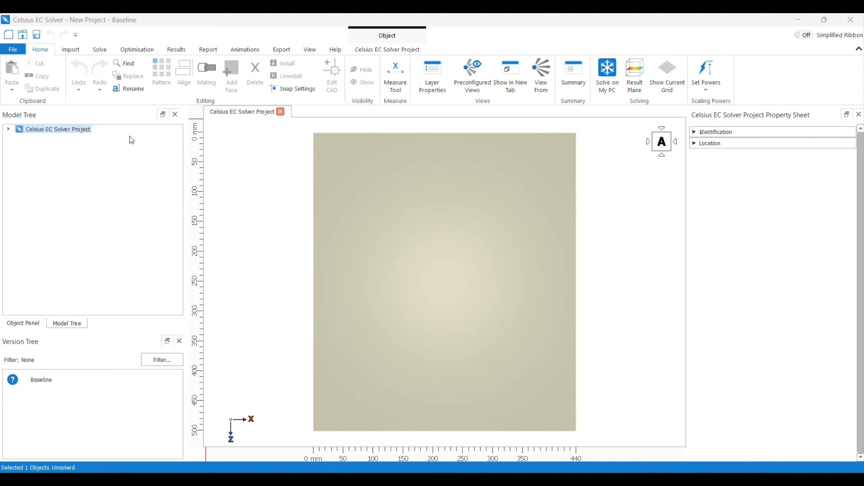
Expand the project's chassis in the model tree and inspect its sides in the 3D view
{"action": "left_click", "coordinate": [7, 130]}
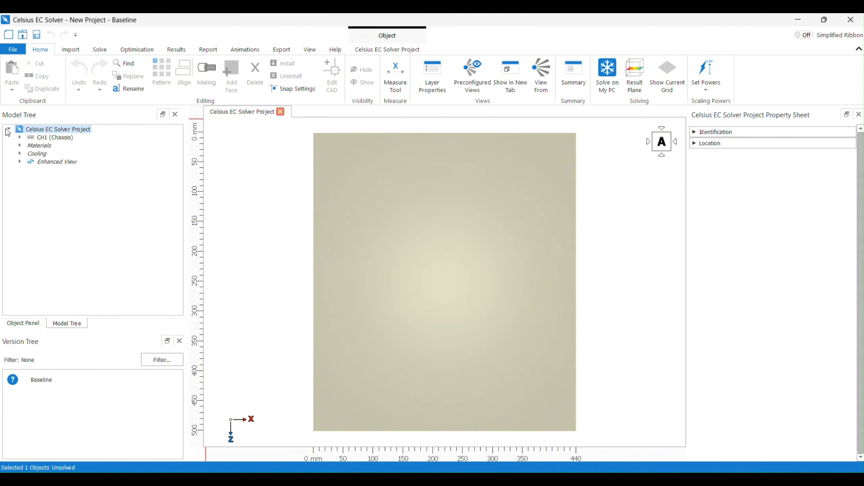
{"action": "left_click", "coordinate": [20, 137]}
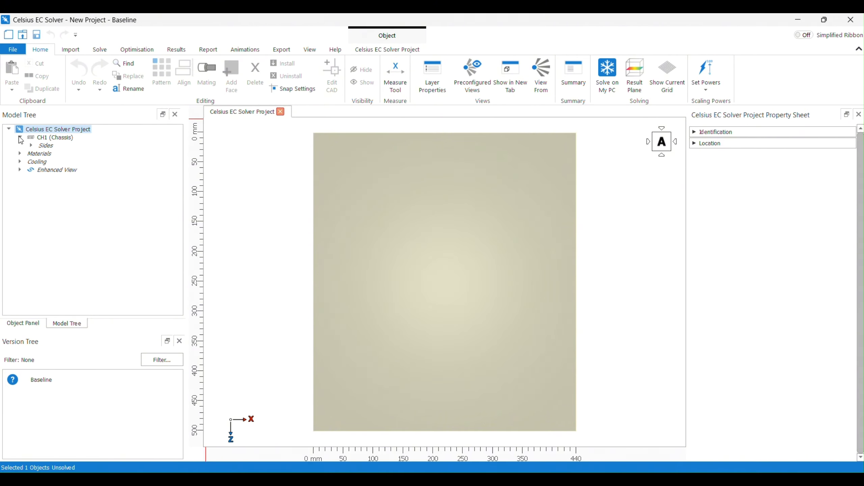
{"action": "left_click", "coordinate": [31, 146]}
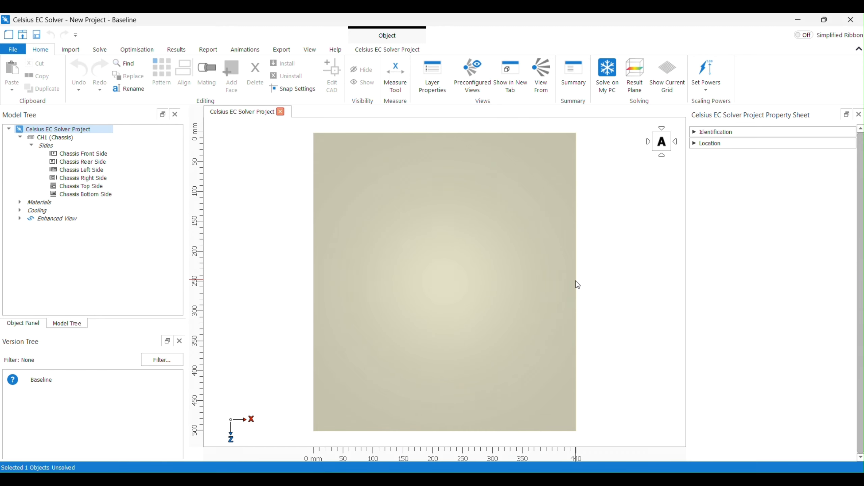
{"action": "middle_click_drag", "start_coordinate": [577, 284], "coordinate": [575, 218]}
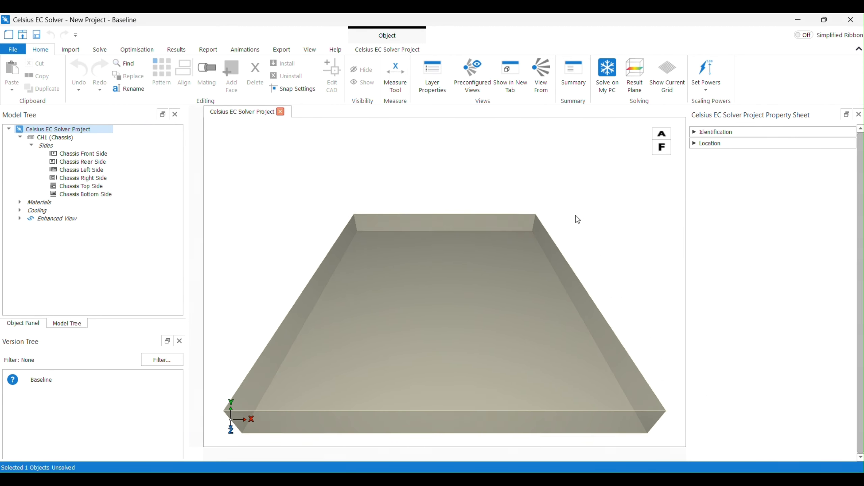
{"action": "left_click", "coordinate": [471, 270]}
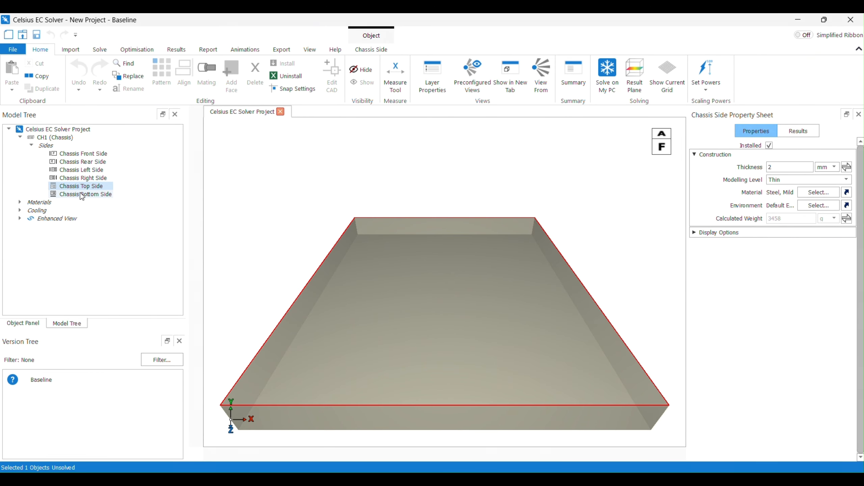
{"action": "left_click", "coordinate": [81, 178]}
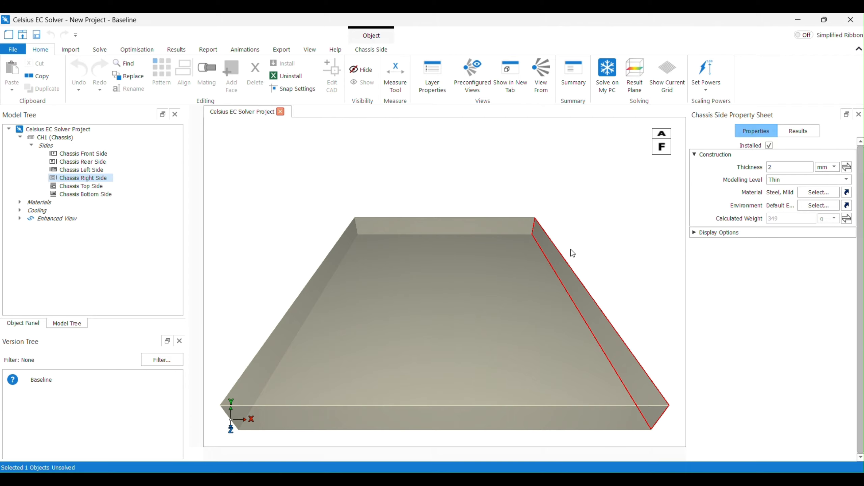
Add a PCB into the chassis from the object panel, accepting its default properties
{"action": "left_click", "coordinate": [28, 322]}
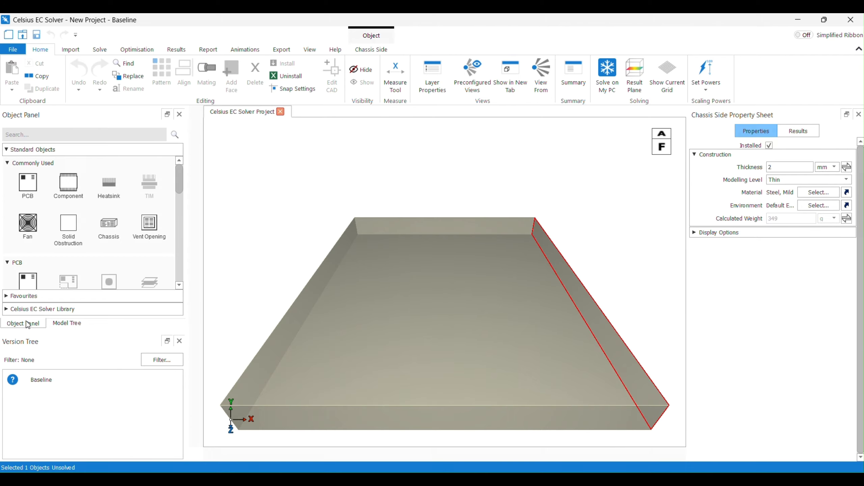
{"action": "left_click", "coordinate": [67, 237]}
{"action": "scroll", "coordinate": [70, 223], "scroll_direction": "down", "scroll_amount": 5}
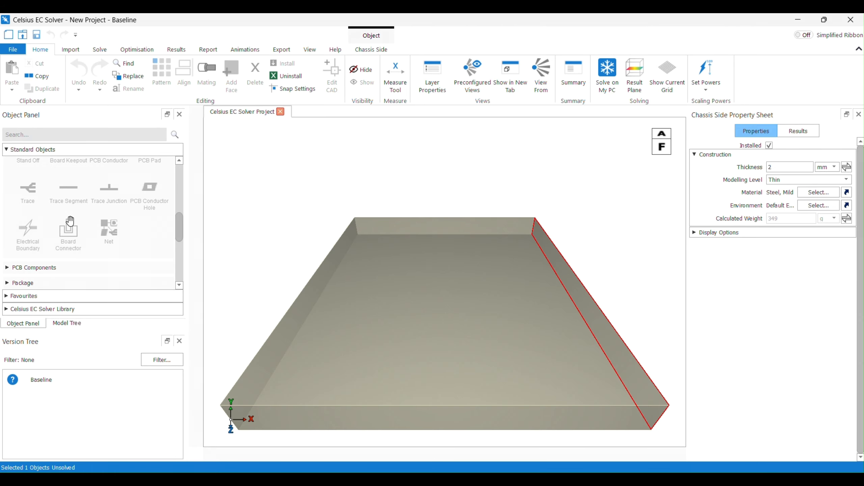
{"action": "scroll", "coordinate": [70, 223], "scroll_direction": "up", "scroll_amount": 5}
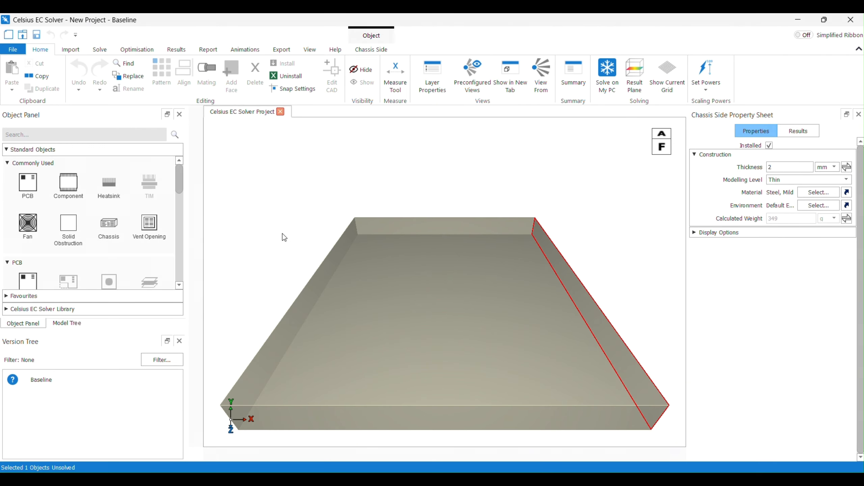
{"action": "left_click_drag", "start_coordinate": [26, 193], "coordinate": [387, 282]}
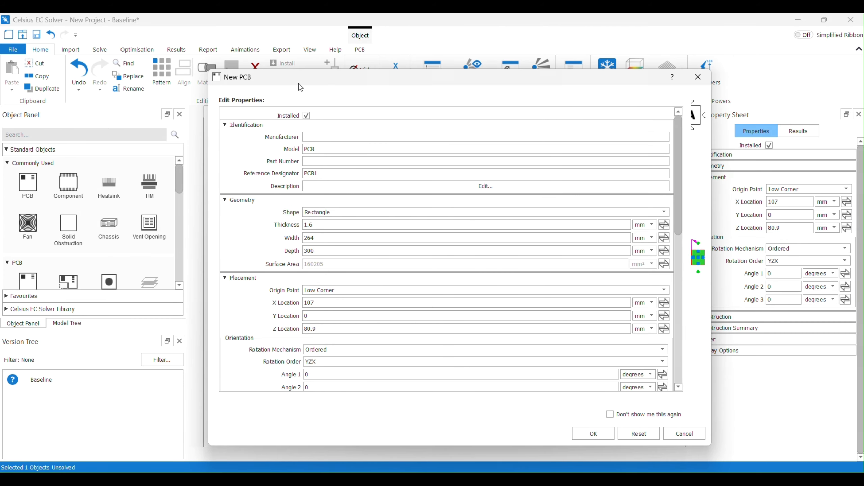
{"action": "left_click", "coordinate": [570, 166]}
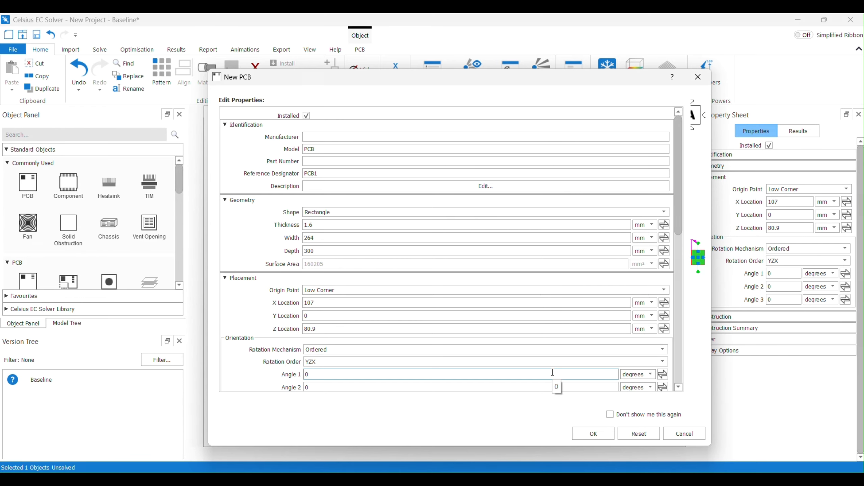
{"action": "left_click", "coordinate": [597, 433]}
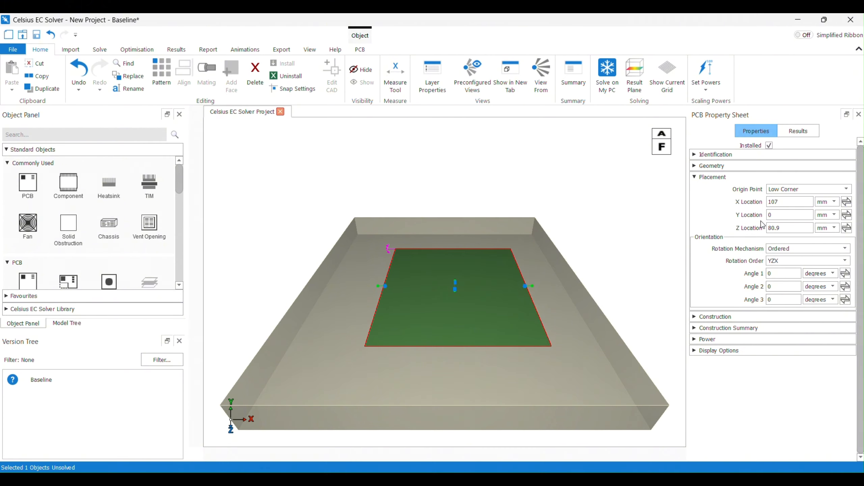
Set the PCB's X location to 0 mm
{"action": "left_click", "coordinate": [781, 203]}
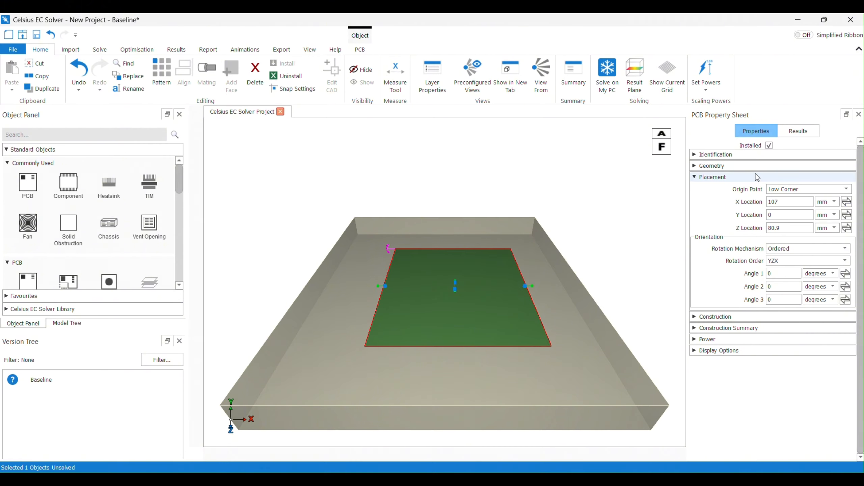
{"action": "double_click", "coordinate": [787, 204]}
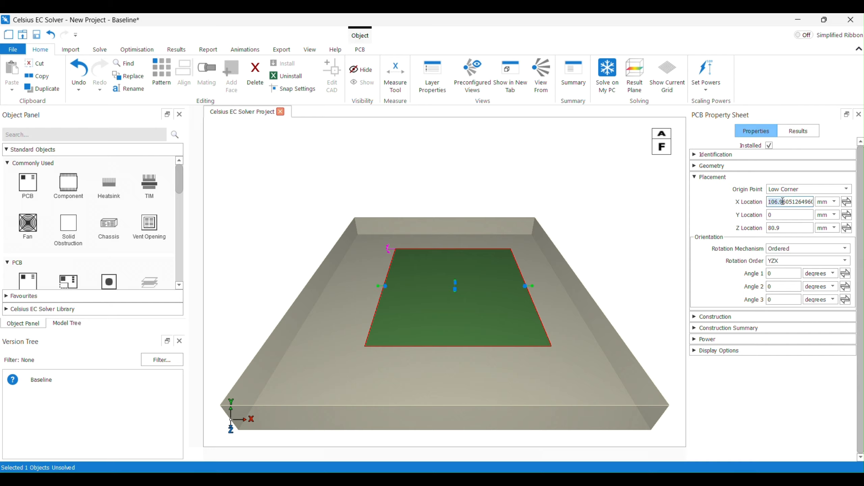
{"action": "type", "text": "0"}
{"action": "key", "text": "Return"}
Drag the PCB toward the back of the chassis to a Z location of about 62 mm
{"action": "middle_click_drag", "start_coordinate": [376, 247], "coordinate": [385, 291]}
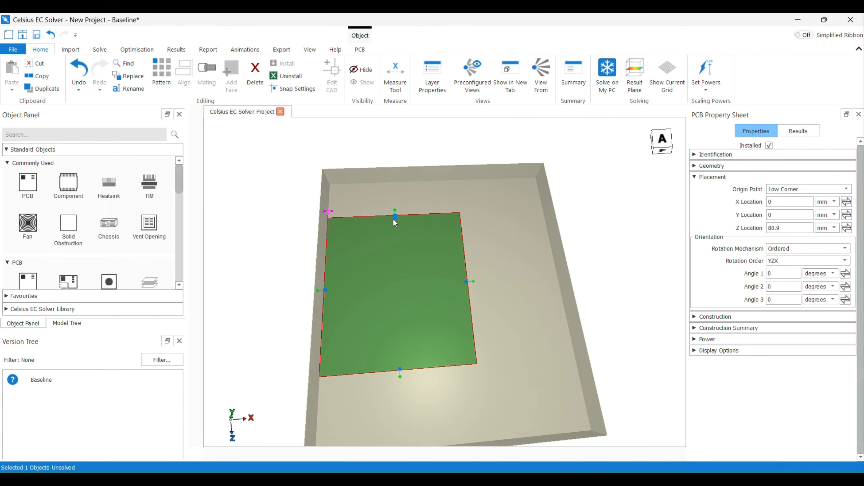
{"action": "left_click_drag", "start_coordinate": [394, 218], "coordinate": [395, 208]}
{"action": "scroll", "coordinate": [436, 261], "scroll_direction": "up", "scroll_amount": 3}
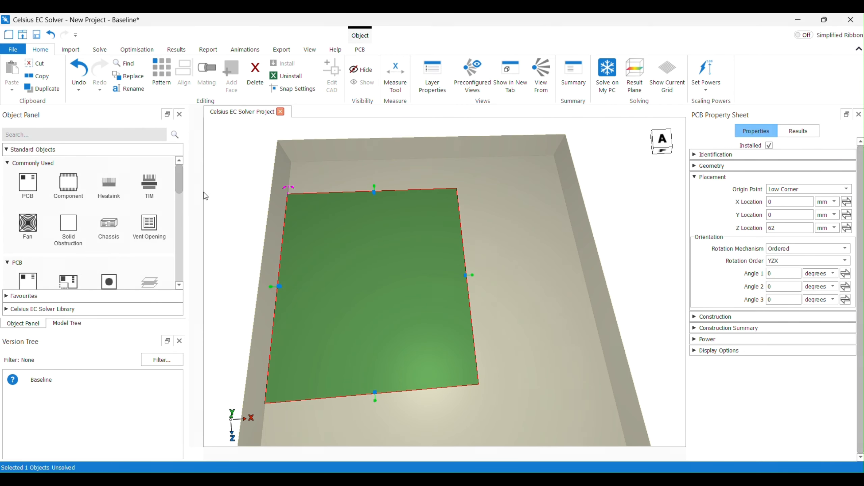
Select the chassis and resize it to about 264 mm wide and 418 mm deep
{"action": "left_click", "coordinate": [63, 324]}
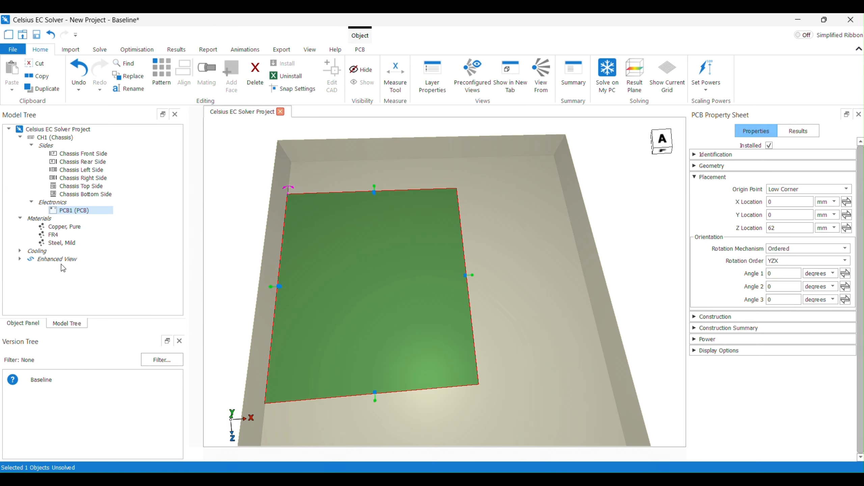
{"action": "left_click", "coordinate": [51, 137]}
{"action": "scroll", "coordinate": [477, 268], "scroll_direction": "down", "scroll_amount": 3}
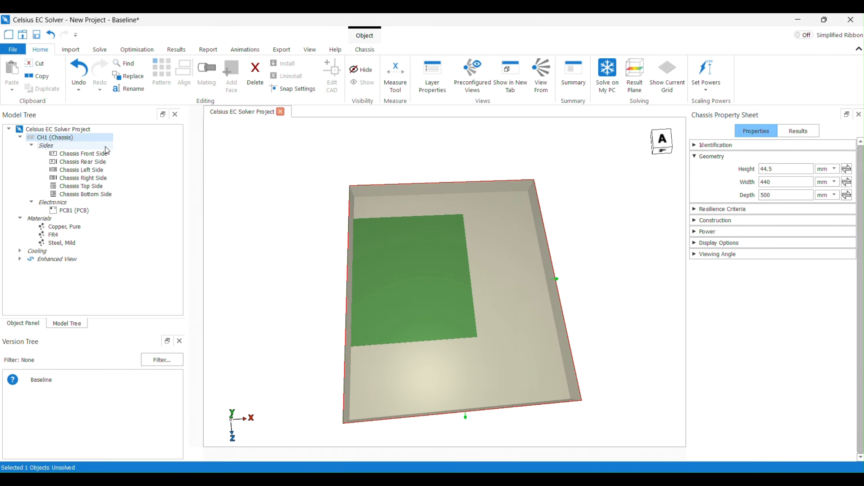
{"action": "left_click_drag", "start_coordinate": [560, 279], "coordinate": [481, 290]}
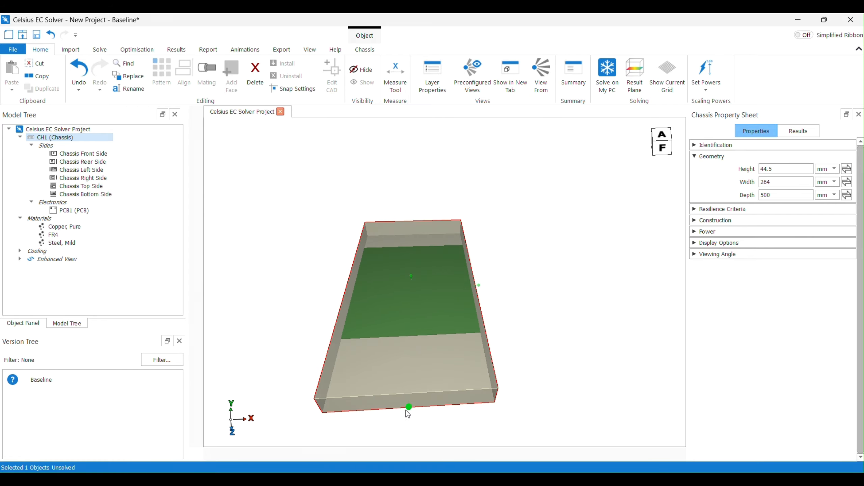
{"action": "left_click_drag", "start_coordinate": [407, 409], "coordinate": [407, 358]}
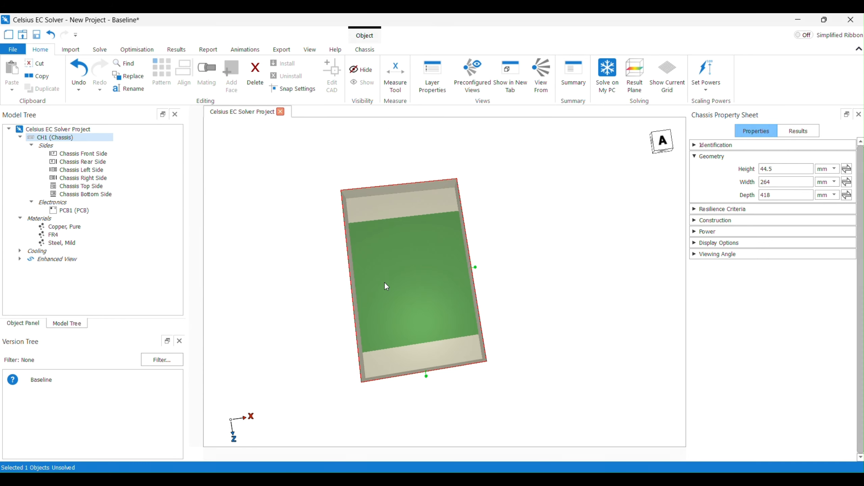
Raise the PCB inside the chassis to a Y location of about 22.4 mm
{"action": "mouse_move", "coordinate": [385, 283]}
{"action": "middle_mouse_down"}
{"action": "mouse_move", "coordinate": [395, 340]}
{"action": "mouse_move", "coordinate": [395, 262]}
{"action": "mouse_move", "coordinate": [401, 284]}
{"action": "middle_mouse_up"}
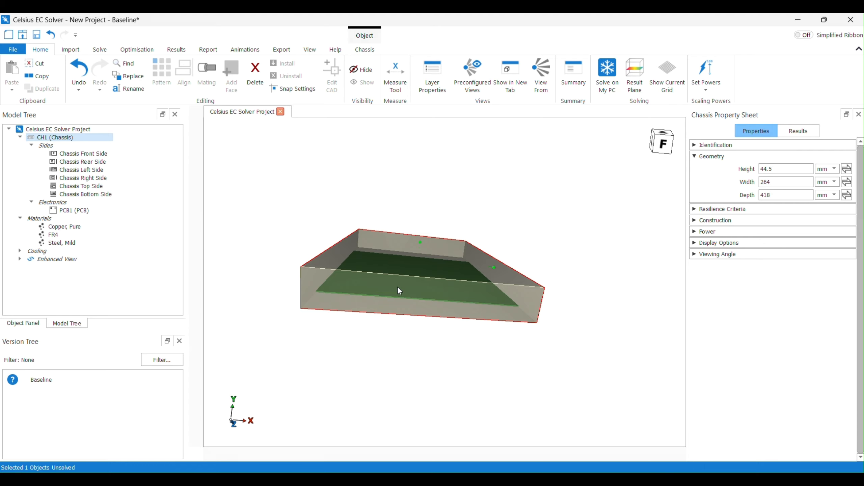
{"action": "scroll", "coordinate": [399, 237], "scroll_direction": "up", "scroll_amount": 3}
{"action": "middle_click_drag", "start_coordinate": [393, 243], "coordinate": [387, 274]}
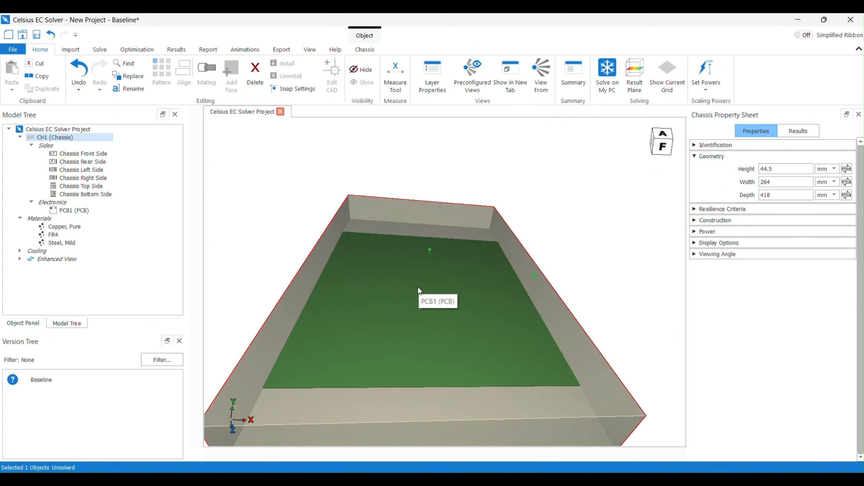
{"action": "left_click_drag", "start_coordinate": [430, 251], "coordinate": [432, 223]}
{"action": "middle_click_drag", "start_coordinate": [440, 253], "coordinate": [440, 226]}
{"action": "left_click", "coordinate": [431, 285]}
{"action": "left_click_drag", "start_coordinate": [427, 286], "coordinate": [433, 267]}
{"action": "middle_click_drag", "start_coordinate": [433, 267], "coordinate": [404, 267]}
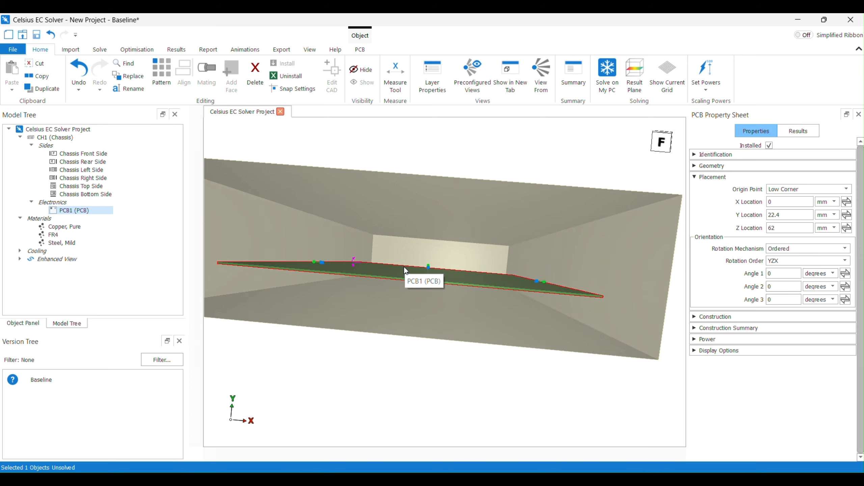
{"action": "middle_click_drag", "start_coordinate": [398, 265], "coordinate": [399, 295]}
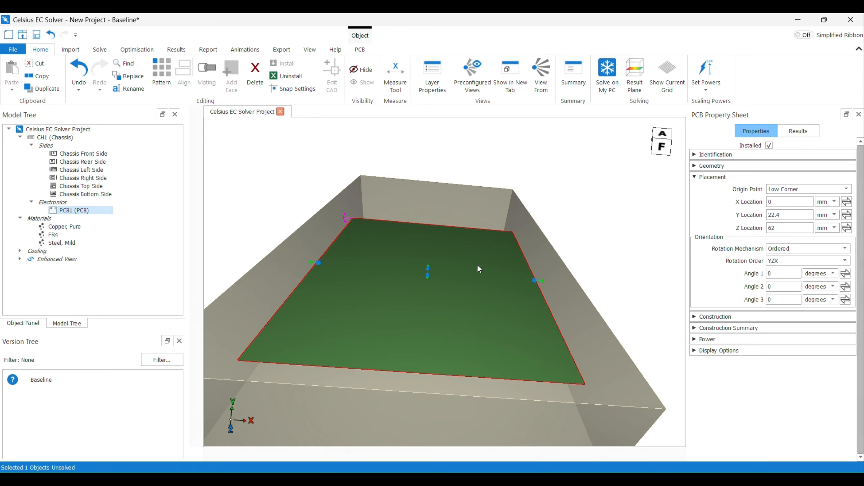
Place a component onto the PCB from the object panel with default settings
{"action": "left_click", "coordinate": [23, 323]}
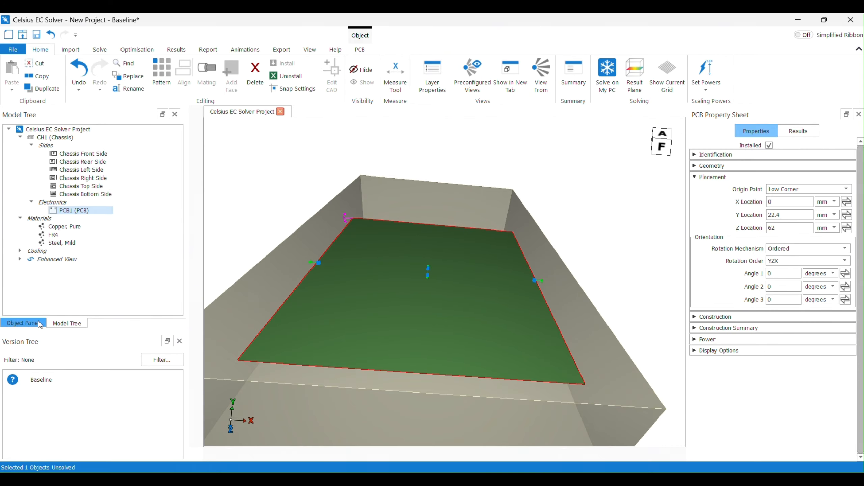
{"action": "left_click_drag", "start_coordinate": [61, 192], "coordinate": [416, 274]}
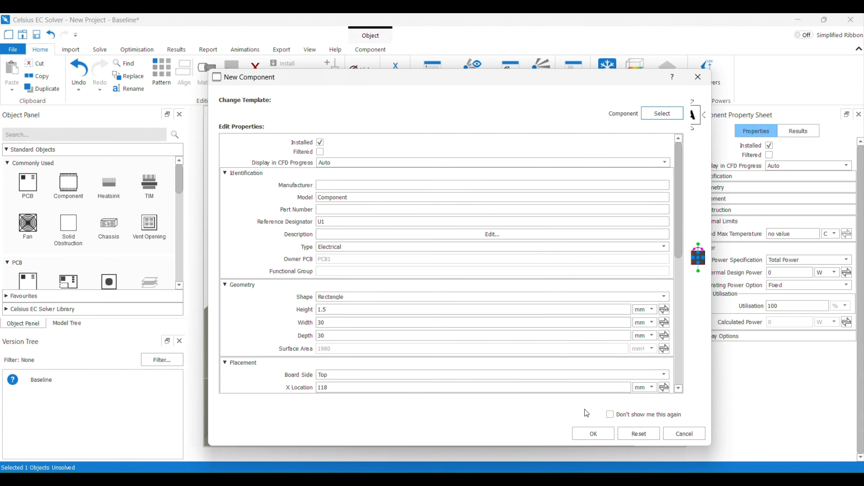
{"action": "left_click", "coordinate": [593, 434]}
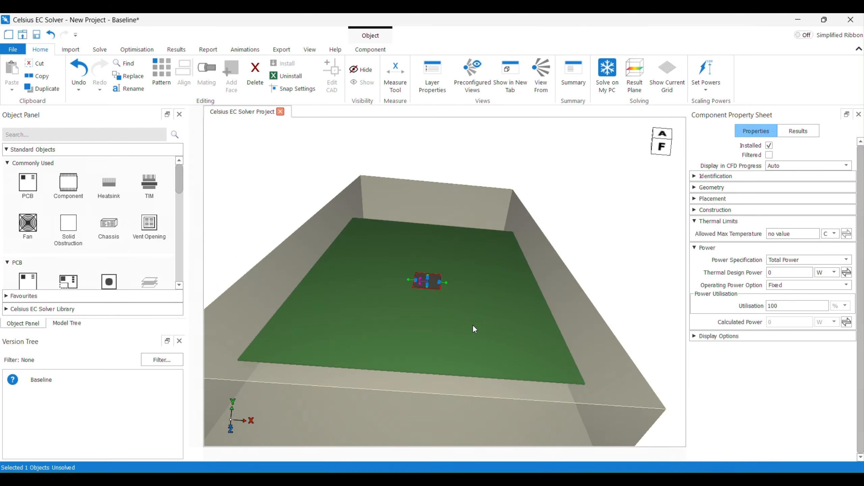
Examine the component's position on the PCB from the top view
{"action": "left_click_drag", "start_coordinate": [427, 264], "coordinate": [402, 272]}
{"action": "middle_click_drag", "start_coordinate": [427, 327], "coordinate": [422, 307]}
{"action": "key", "text": "a"}
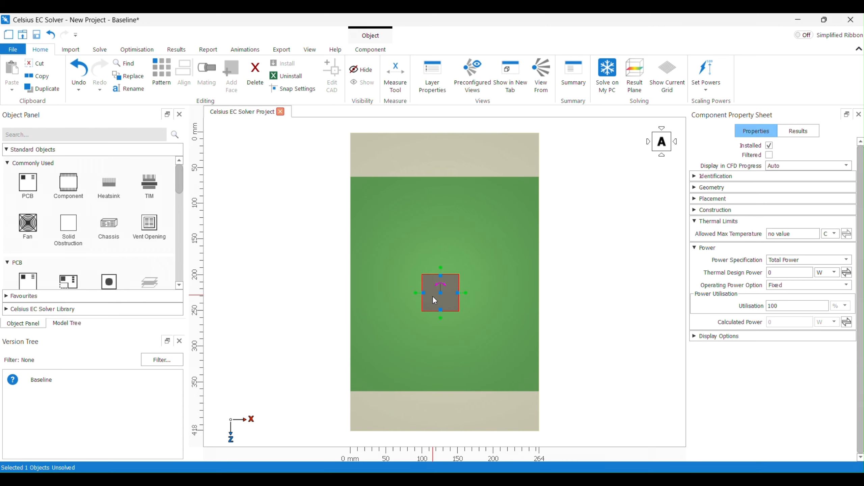
{"action": "left_click_drag", "start_coordinate": [459, 294], "coordinate": [463, 293]}
{"action": "middle_click_drag", "start_coordinate": [463, 293], "coordinate": [475, 248]}
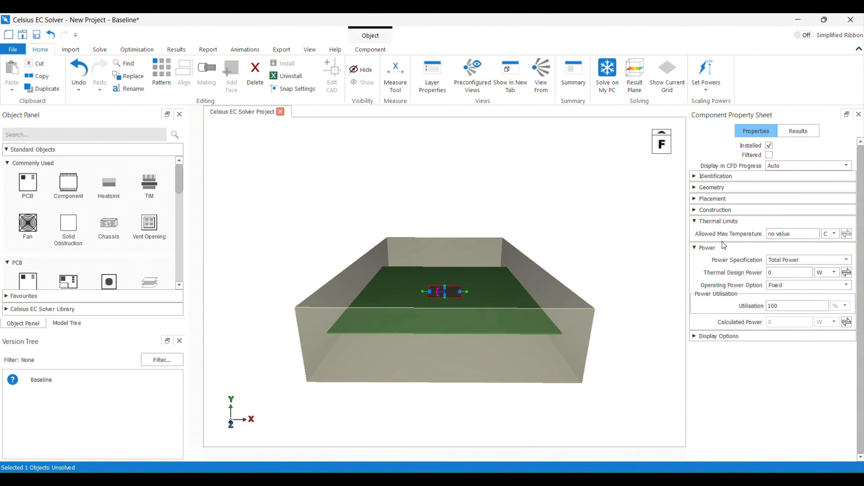
Set the component's allowed maximum temperature to 95 C
{"action": "mouse_move", "coordinate": [746, 237]}
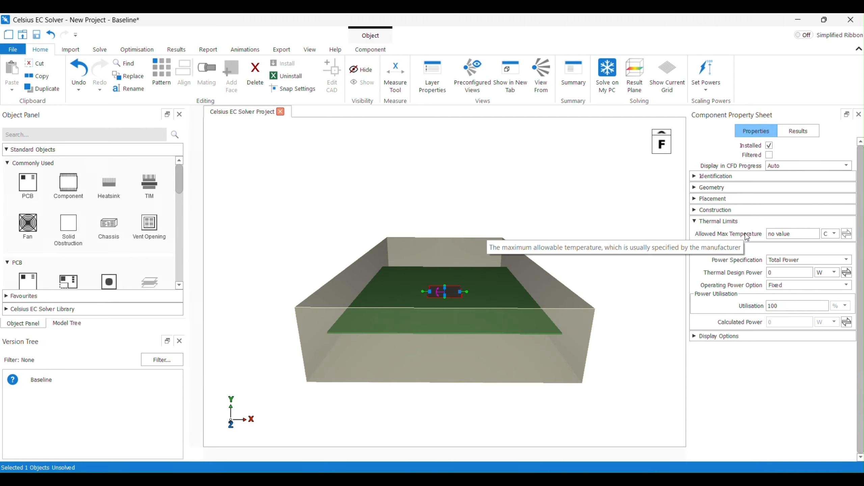
{"action": "left_click", "coordinate": [783, 235]}
{"action": "type", "text": "95"}
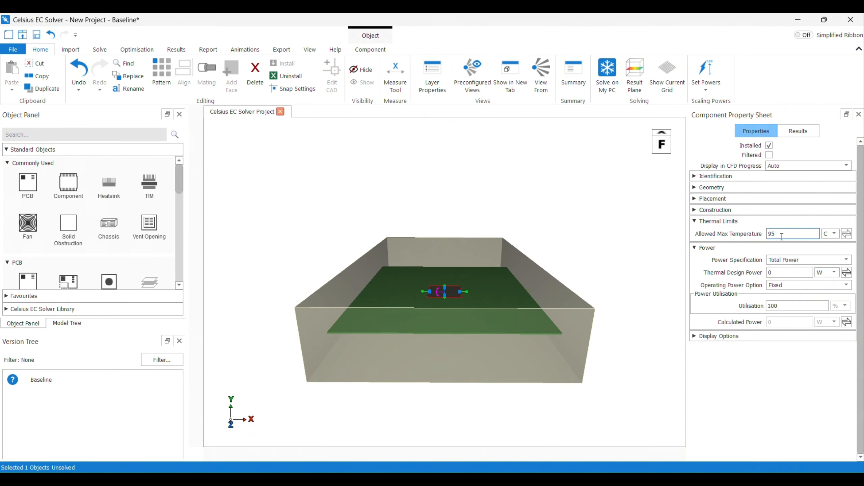
Set the component's thermal design power to 15 W
{"action": "left_click", "coordinate": [768, 271]}
{"action": "left_click", "coordinate": [785, 260]}
{"action": "left_click", "coordinate": [784, 268]}
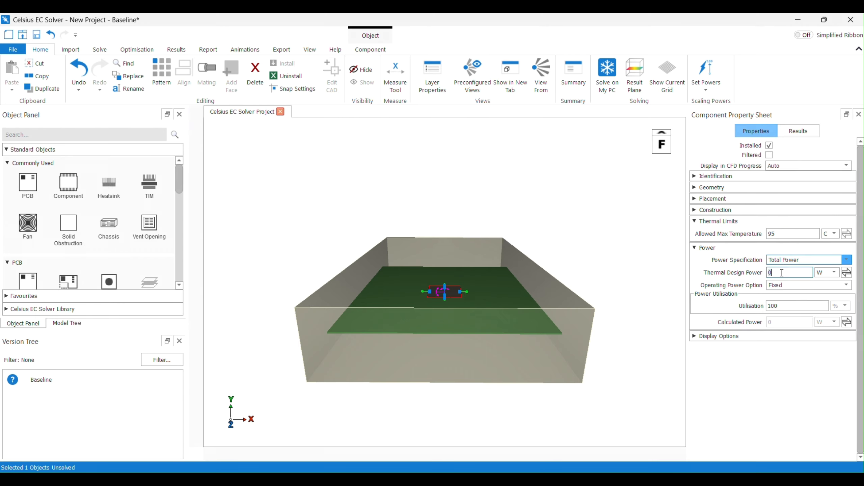
{"action": "left_click", "coordinate": [783, 272]}
{"action": "type", "text": "15"}
Inspect the assembled chassis model and its model tree
{"action": "middle_click_drag", "start_coordinate": [518, 233], "coordinate": [399, 295]}
{"action": "scroll", "coordinate": [482, 241], "scroll_direction": "down", "scroll_amount": 2}
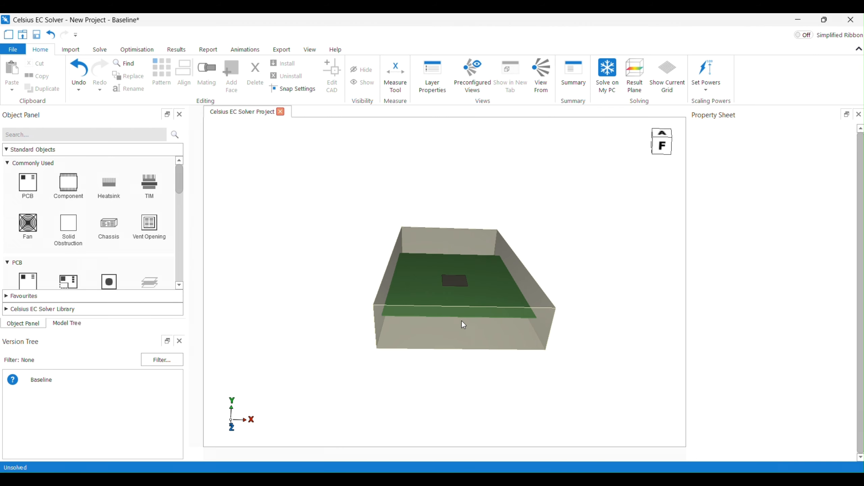
{"action": "left_click", "coordinate": [467, 336]}
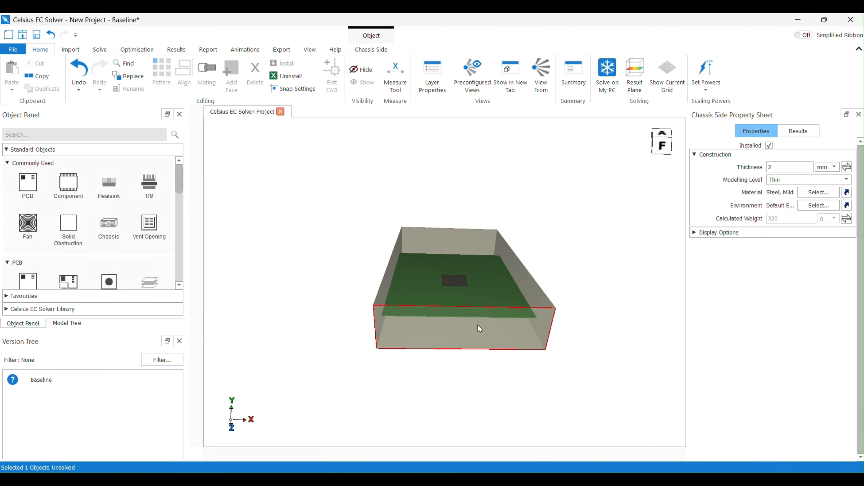
{"action": "left_click", "coordinate": [70, 323]}
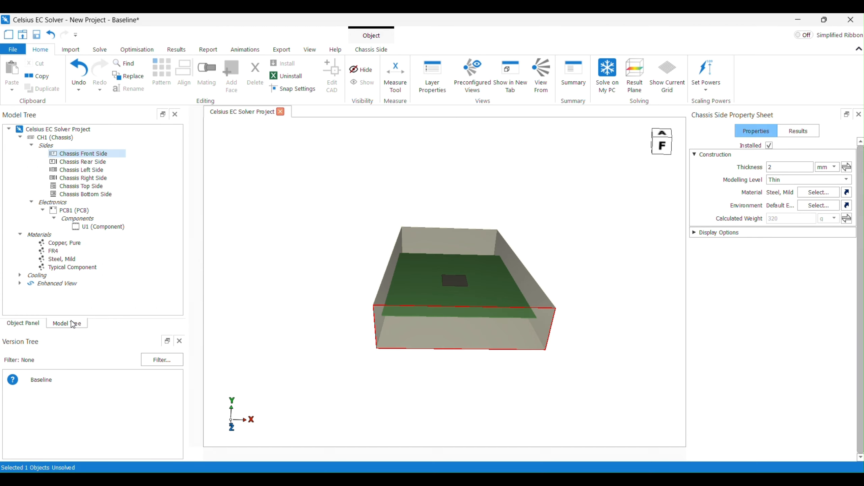
Add a fan with default properties to the chassis front side
{"action": "left_click", "coordinate": [355, 51]}
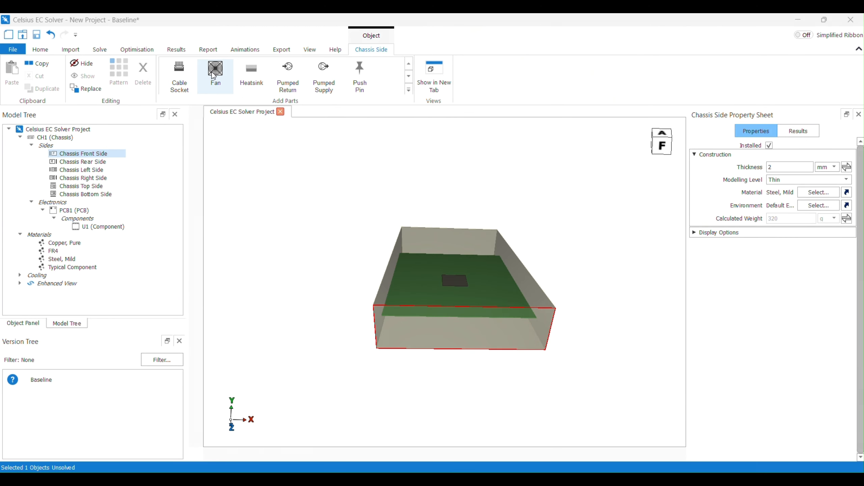
{"action": "left_click", "coordinate": [215, 74]}
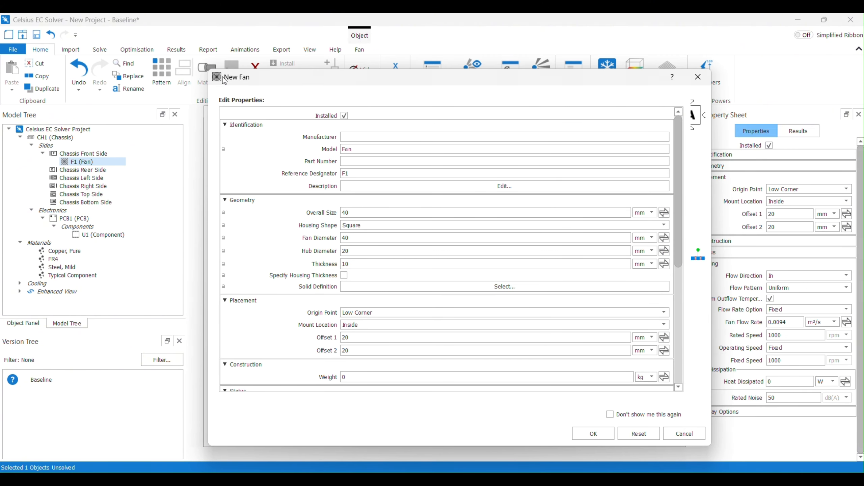
{"action": "left_click", "coordinate": [594, 435]}
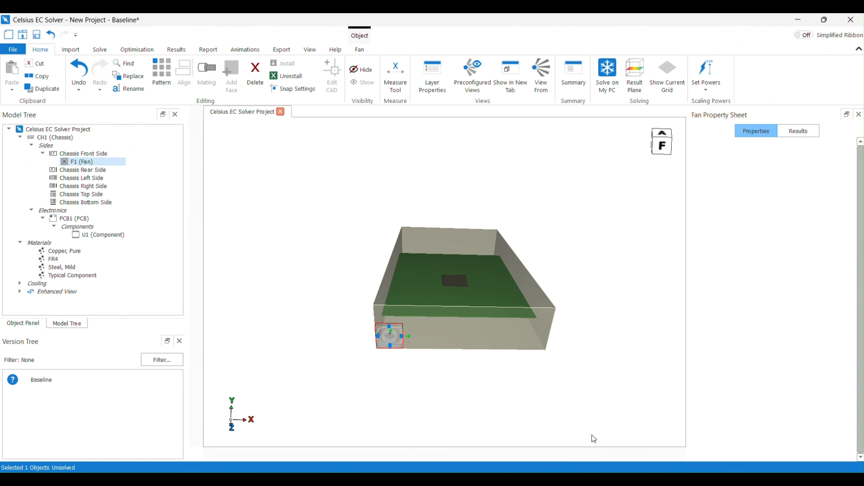
Move the fan along the front side to an offset of about 133 mm, lined up with the component
{"action": "scroll", "coordinate": [412, 345], "scroll_direction": "up", "scroll_amount": 5}
{"action": "left_click_drag", "start_coordinate": [396, 332], "coordinate": [499, 285]}
{"action": "key", "text": "a"}
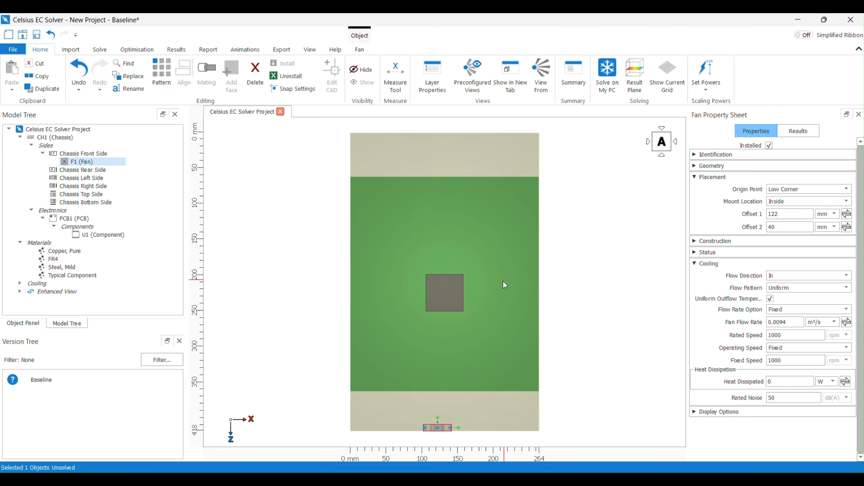
{"action": "left_click_drag", "start_coordinate": [452, 429], "coordinate": [457, 430]}
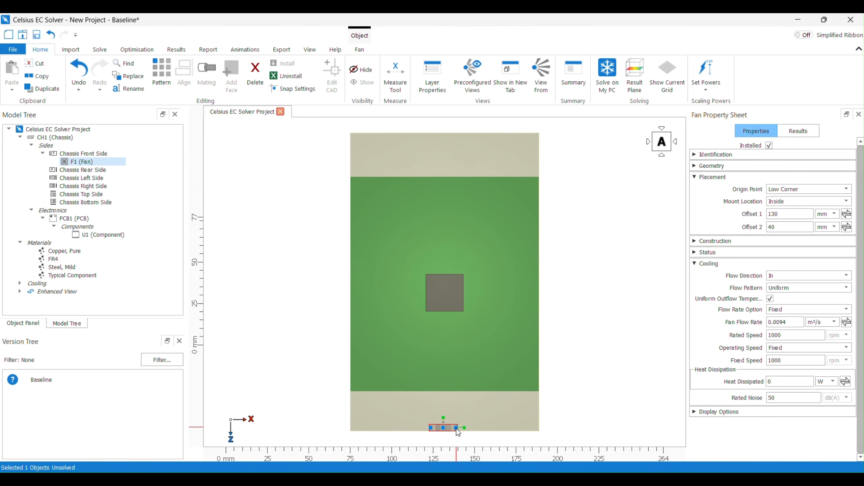
{"action": "key", "text": "f"}
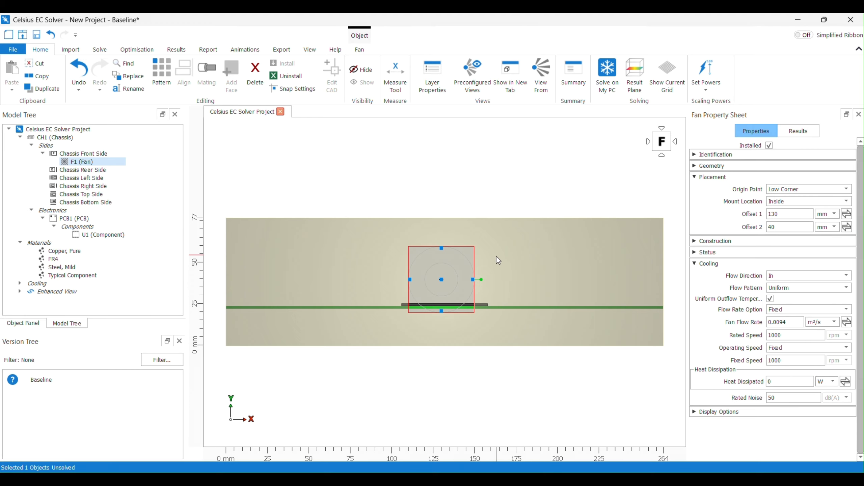
{"action": "left_click_drag", "start_coordinate": [474, 280], "coordinate": [478, 279]}
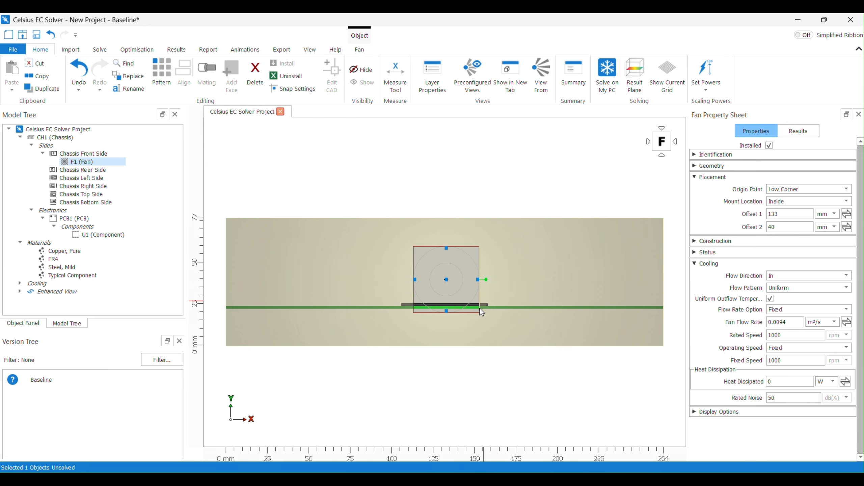
Set the fan's mount location to Outside
{"action": "middle_click_drag", "start_coordinate": [519, 269], "coordinate": [543, 185]}
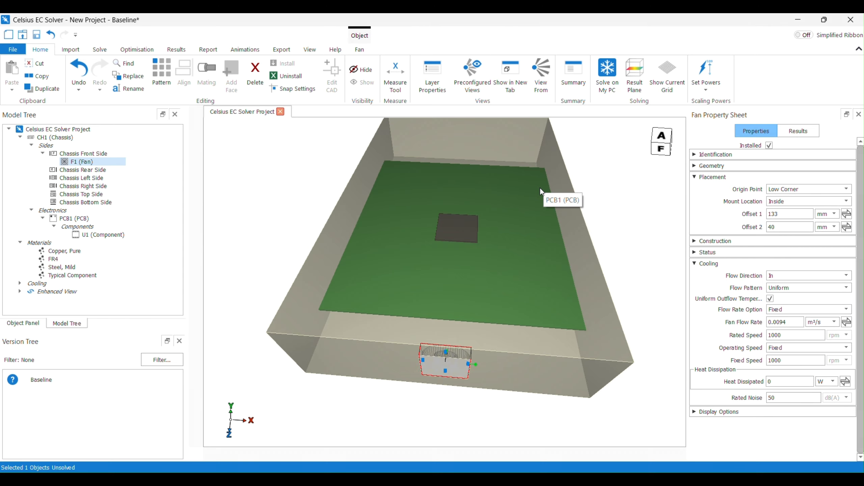
{"action": "middle_click_drag", "start_coordinate": [521, 295], "coordinate": [534, 282]}
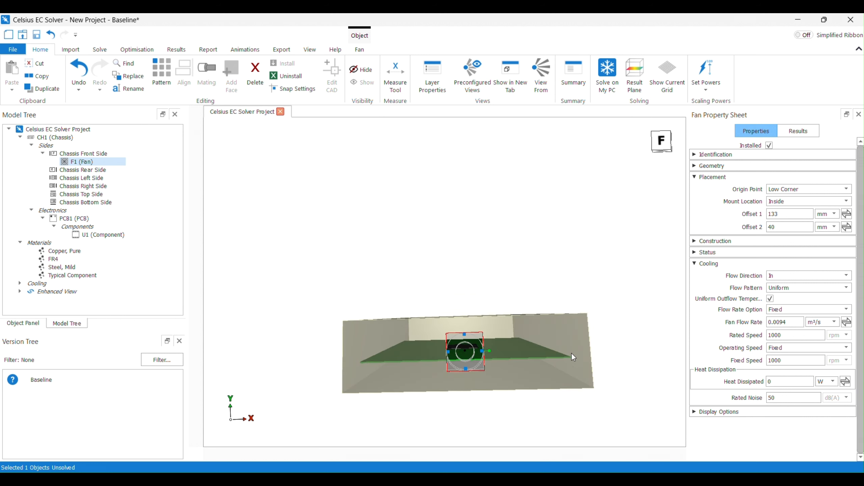
{"action": "left_click", "coordinate": [725, 175]}
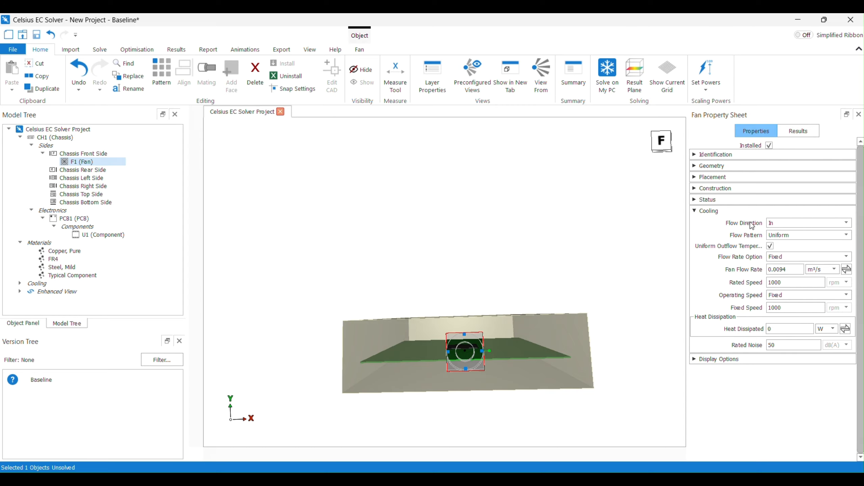
{"action": "middle_click_drag", "start_coordinate": [572, 230], "coordinate": [578, 272]}
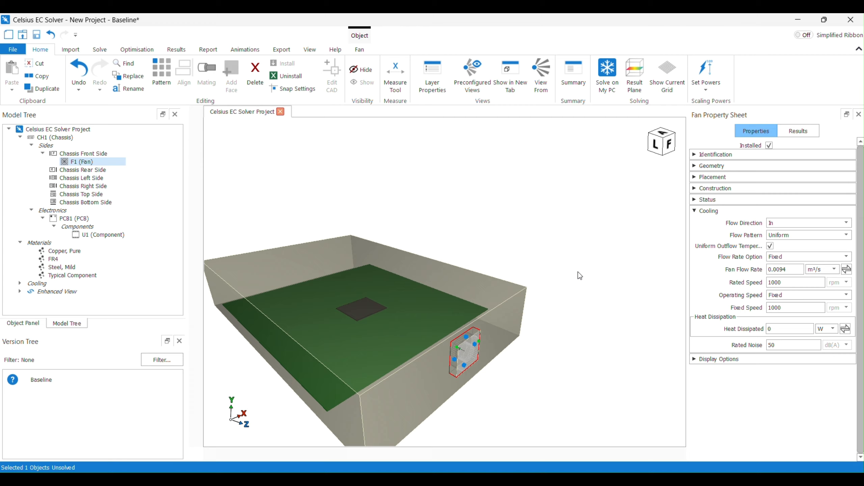
{"action": "left_click", "coordinate": [701, 178]}
{"action": "left_click", "coordinate": [783, 203]}
{"action": "left_click", "coordinate": [784, 220]}
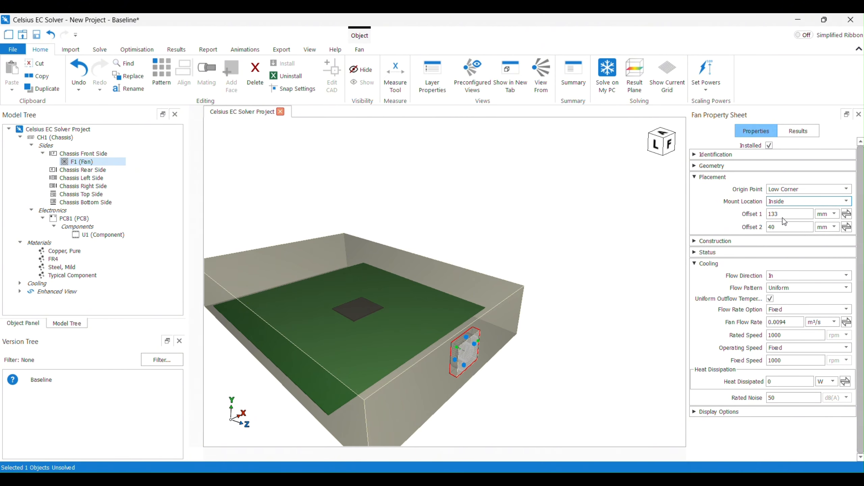
{"action": "scroll", "coordinate": [477, 381], "scroll_direction": "up", "scroll_amount": 5}
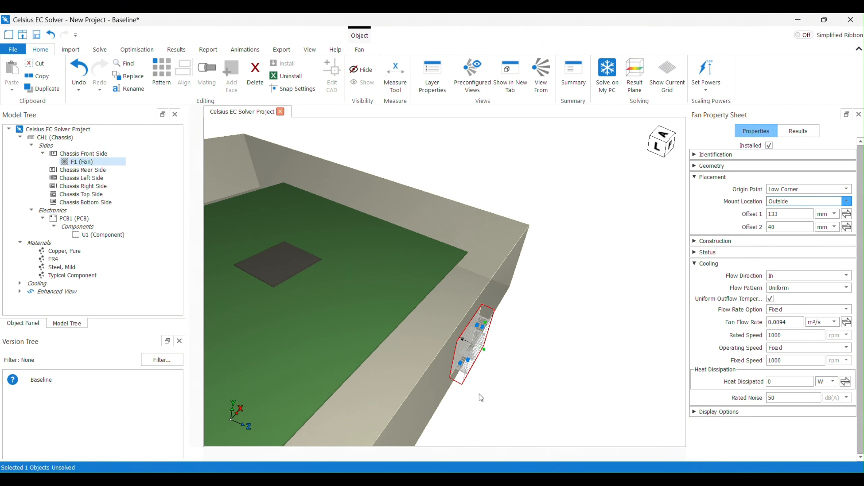
{"action": "scroll", "coordinate": [409, 391], "scroll_direction": "up", "scroll_amount": 5}
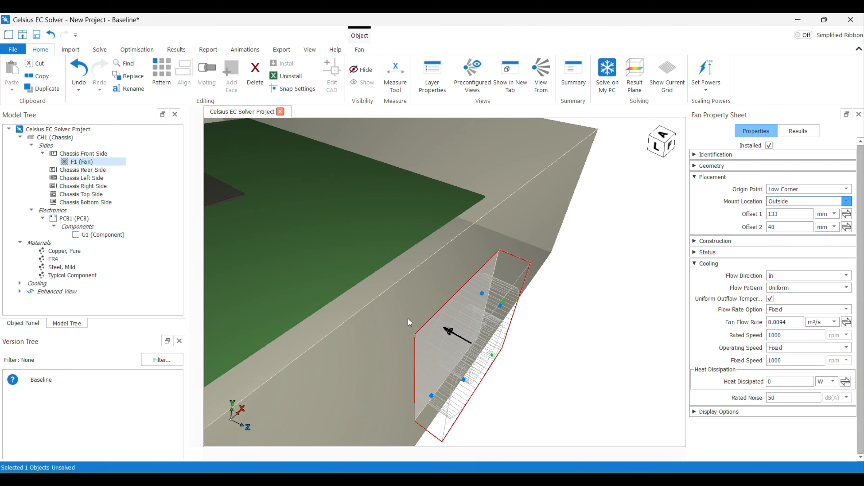
{"action": "scroll", "coordinate": [410, 322], "scroll_direction": "down", "scroll_amount": 6}
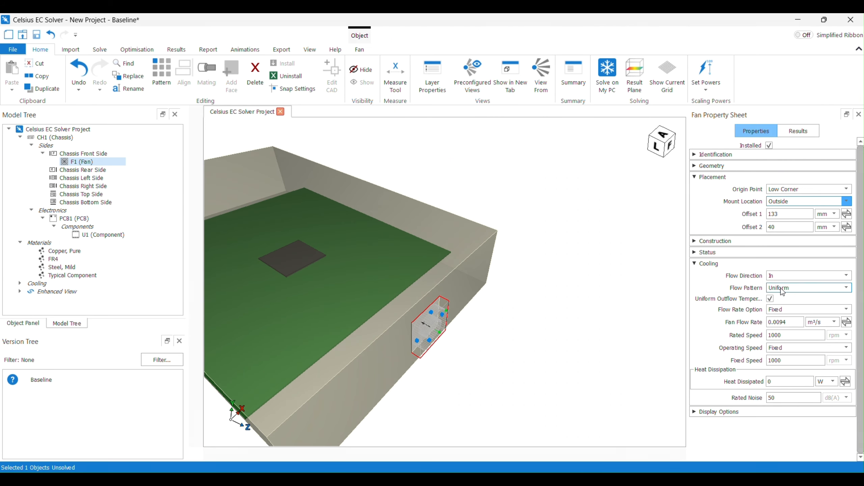
Set the fan's flow rate to 0.001 m³/s and its rated and fixed speeds to 800 rpm
{"action": "left_click", "coordinate": [793, 321]}
{"action": "type", "text": "0."}
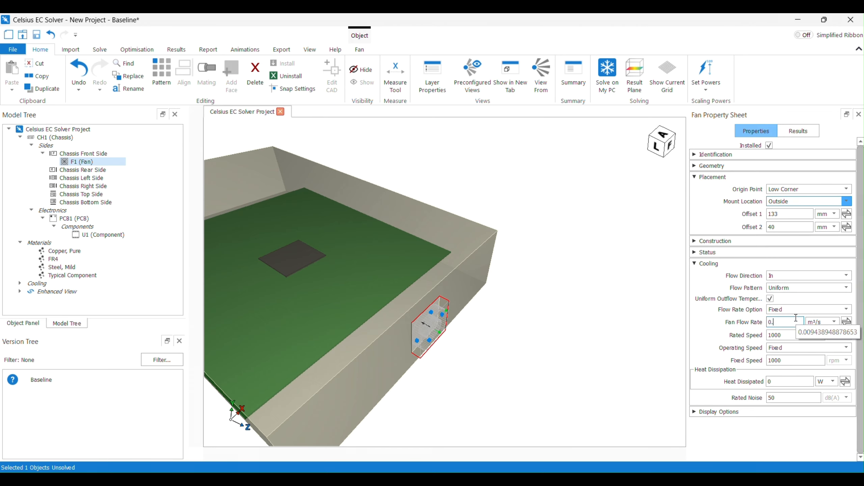
{"action": "type", "text": "001"}
{"action": "left_click", "coordinate": [789, 335]}
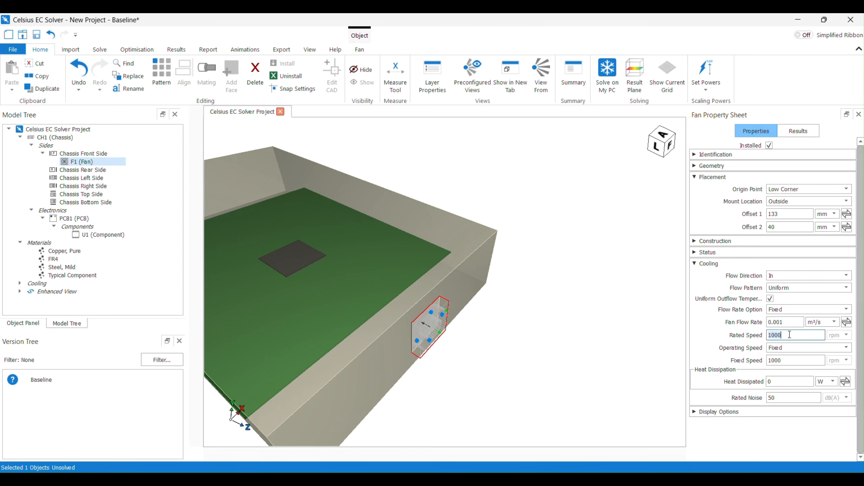
{"action": "type", "text": "800"}
{"action": "key", "text": "Tab"}
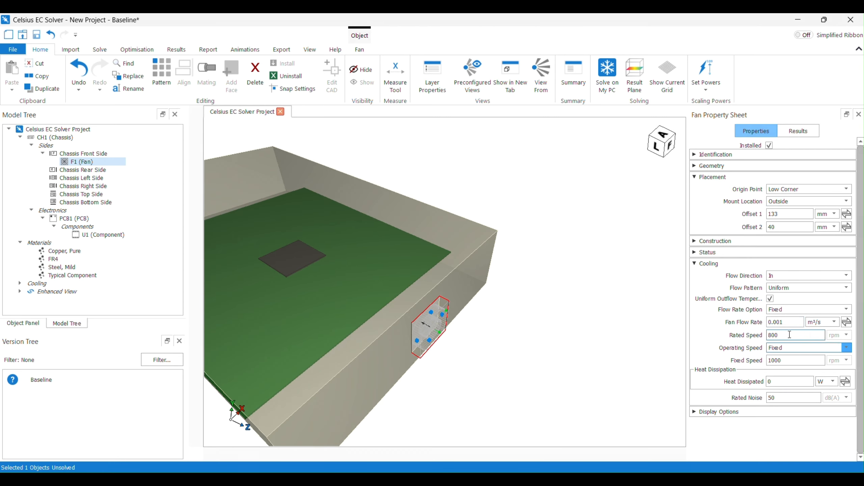
{"action": "key", "text": "Tab"}
{"action": "type", "text": "800"}
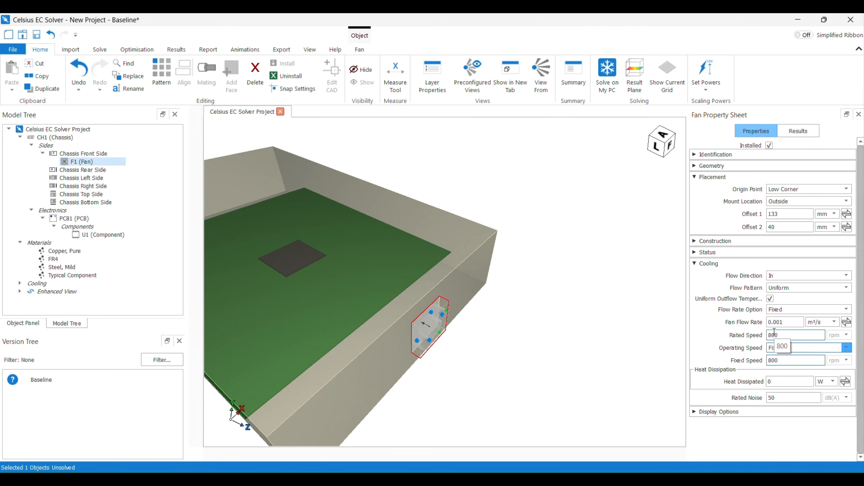
{"action": "scroll", "coordinate": [578, 324], "scroll_direction": "down", "scroll_amount": 3}
{"action": "left_click", "coordinate": [578, 324]}
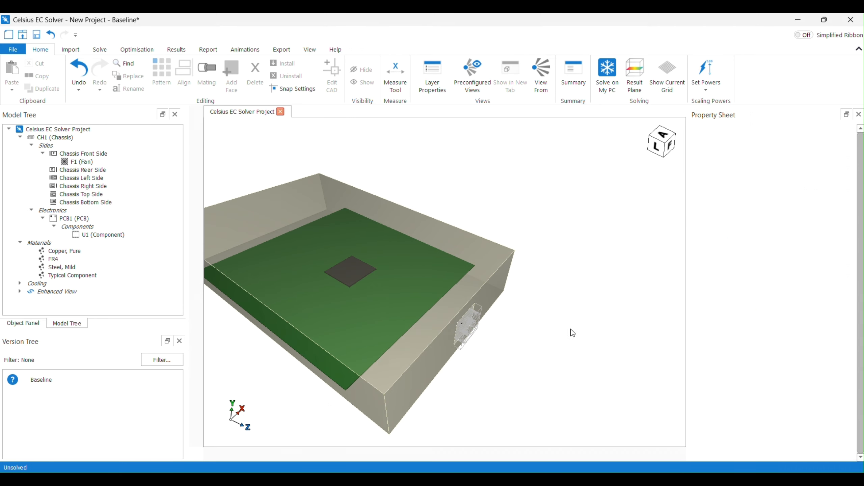
Add a vent opening to the chassis rear side with the Open Hole specification
{"action": "middle_click_drag", "start_coordinate": [570, 329], "coordinate": [499, 317]}
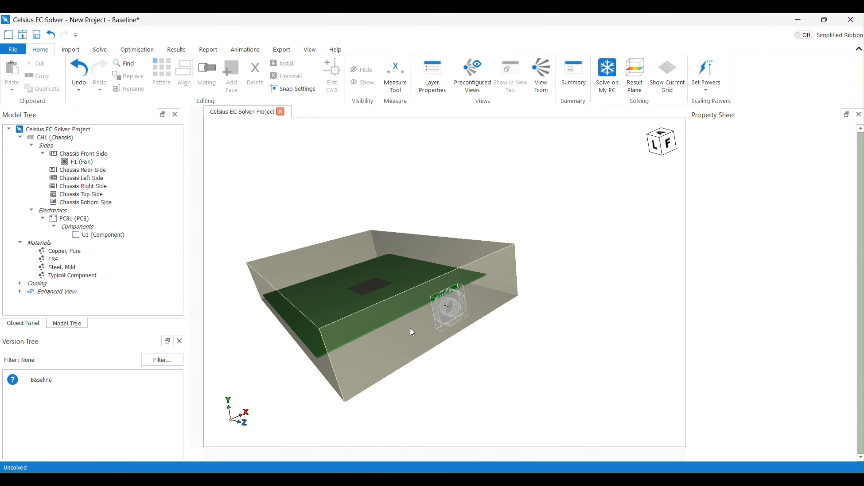
{"action": "middle_click_drag", "start_coordinate": [344, 300], "coordinate": [542, 316]}
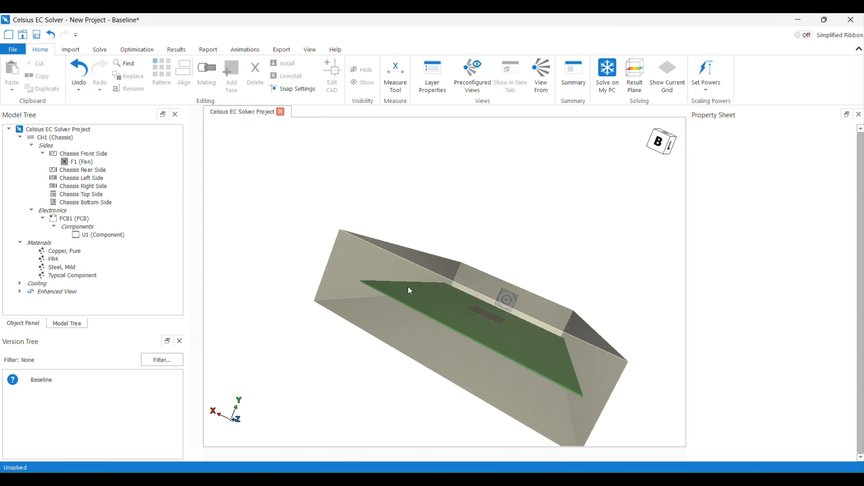
{"action": "left_click", "coordinate": [377, 273]}
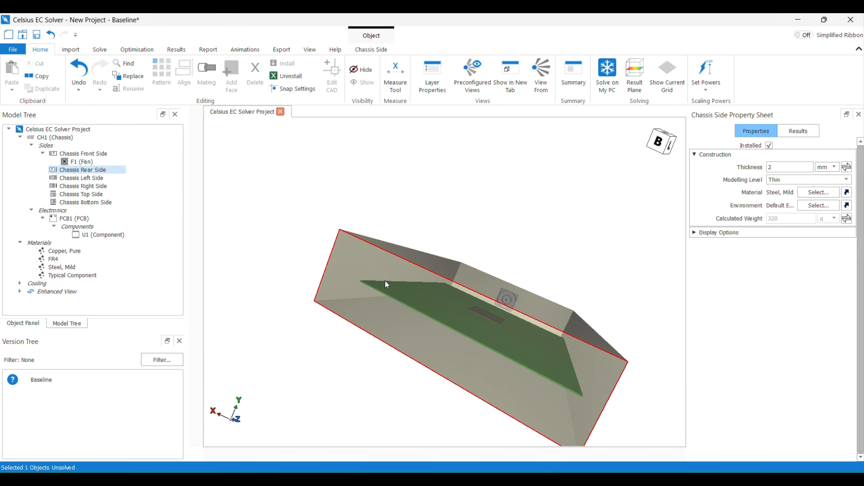
{"action": "middle_click_drag", "start_coordinate": [386, 285], "coordinate": [388, 322]}
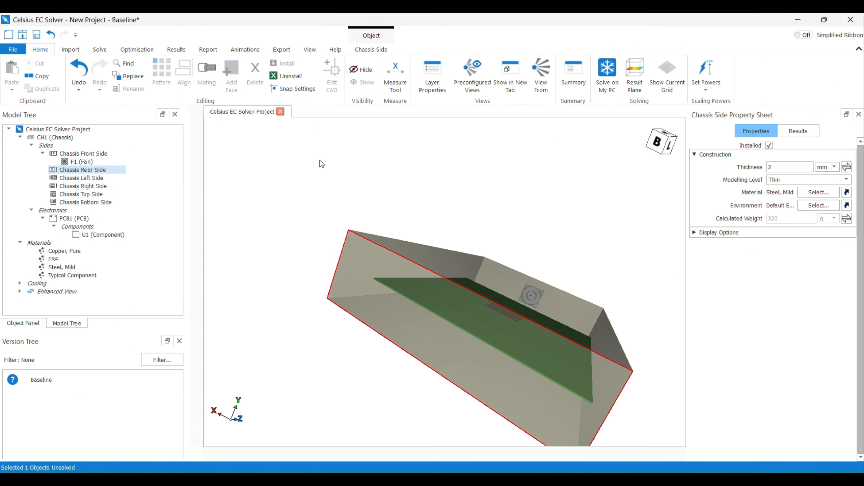
{"action": "left_click", "coordinate": [365, 50]}
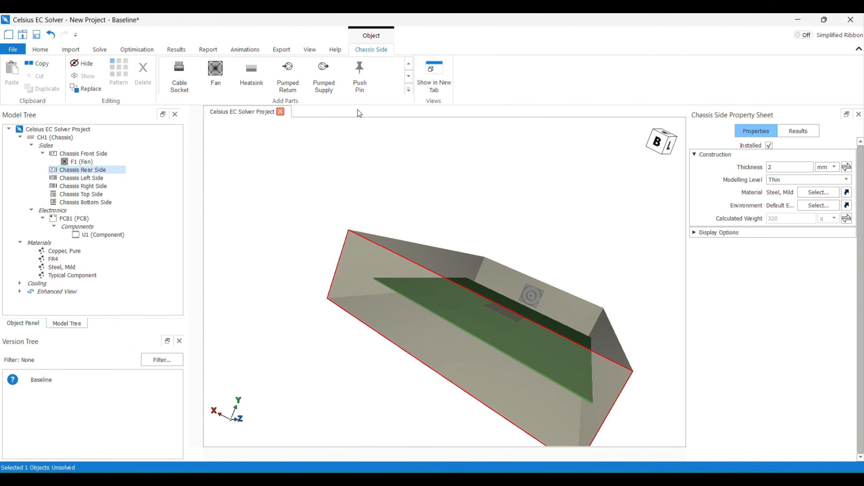
{"action": "left_click", "coordinate": [409, 76]}
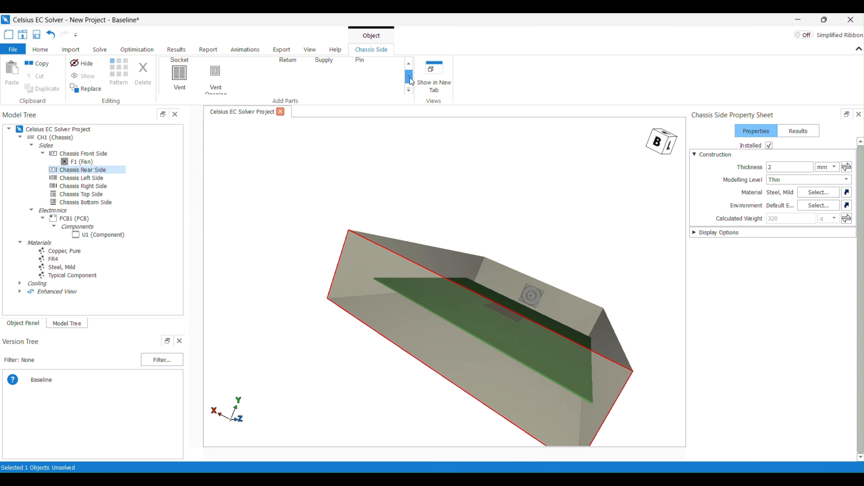
{"action": "left_click", "coordinate": [221, 69]}
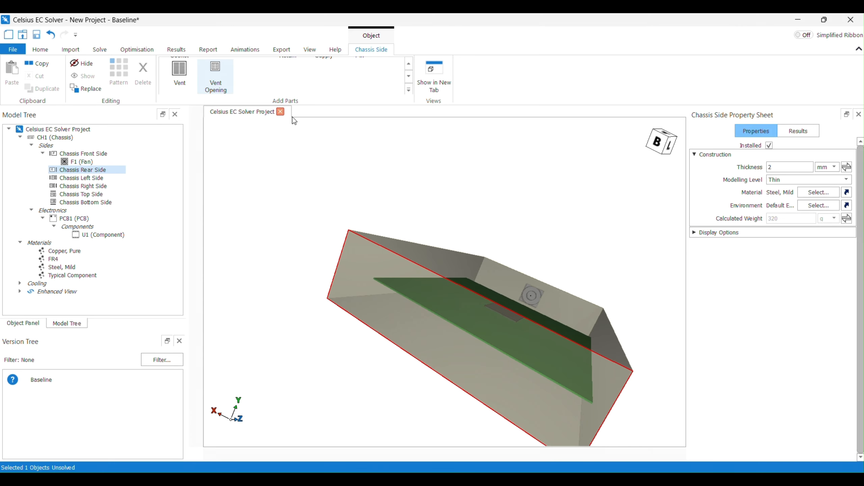
{"action": "left_click", "coordinate": [301, 202]}
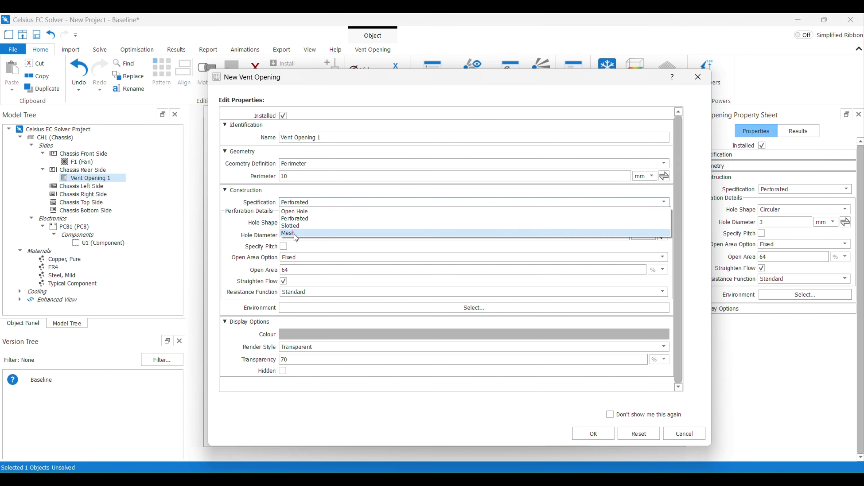
{"action": "left_click", "coordinate": [295, 212]}
Attach the Default Environment to the vent opening and confirm the new vent
{"action": "left_click", "coordinate": [301, 216]}
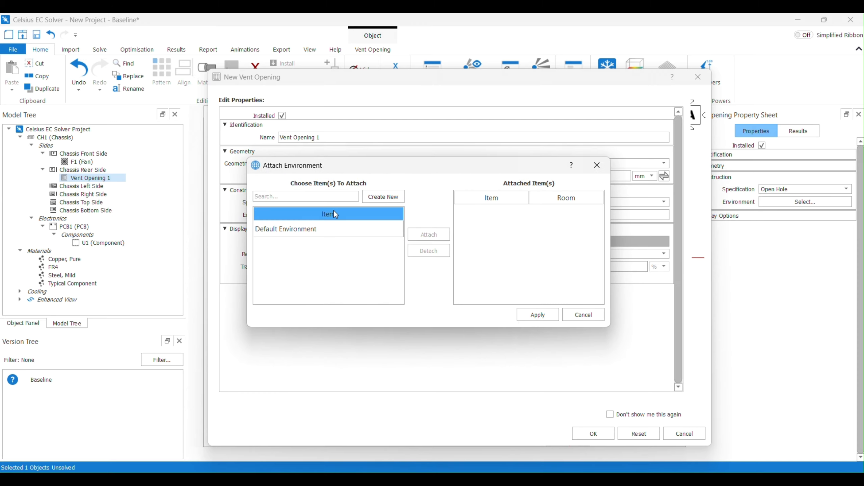
{"action": "left_click", "coordinate": [320, 229]}
{"action": "left_click", "coordinate": [427, 234]}
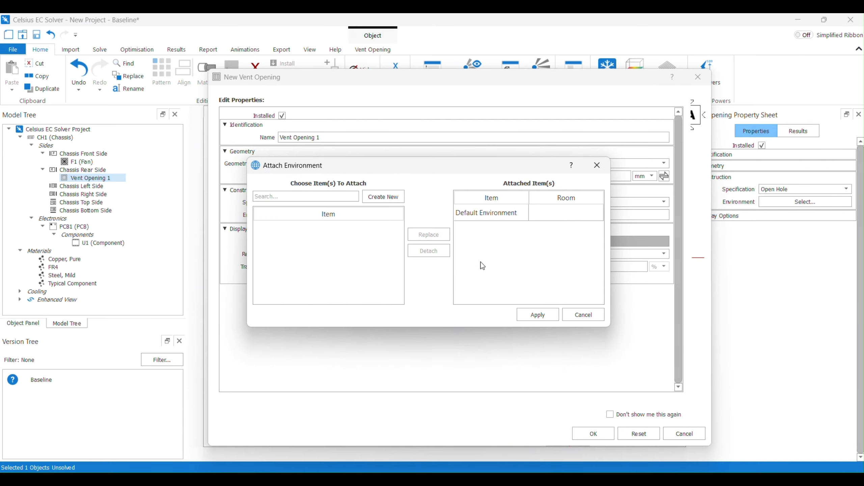
{"action": "left_click", "coordinate": [548, 316]}
{"action": "left_click", "coordinate": [605, 435]}
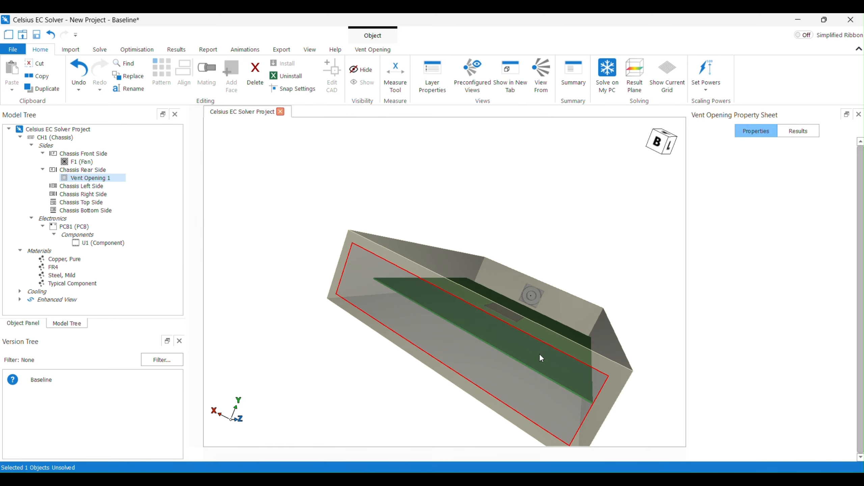
Orbit and zoom around the chassis to examine the vent opening and fan placement
{"action": "middle_click_drag", "start_coordinate": [432, 248], "coordinate": [376, 242]}
{"action": "scroll", "coordinate": [376, 243], "scroll_direction": "down", "scroll_amount": 1}
{"action": "middle_click_drag", "start_coordinate": [447, 259], "coordinate": [431, 246]}
{"action": "scroll", "coordinate": [426, 250], "scroll_direction": "up", "scroll_amount": 1}
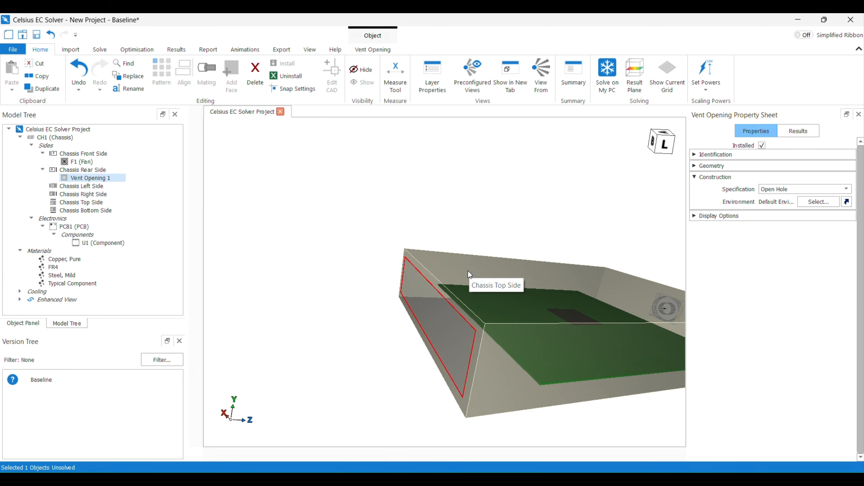
{"action": "scroll", "coordinate": [439, 298], "scroll_direction": "down", "scroll_amount": 2}
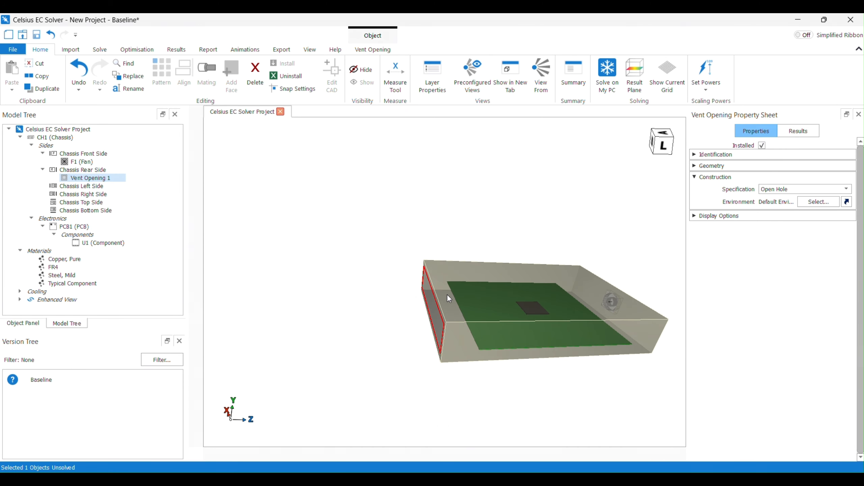
{"action": "right_click", "coordinate": [446, 294]}
{"action": "right_click", "coordinate": [625, 294]}
{"action": "right_click", "coordinate": [625, 278]}
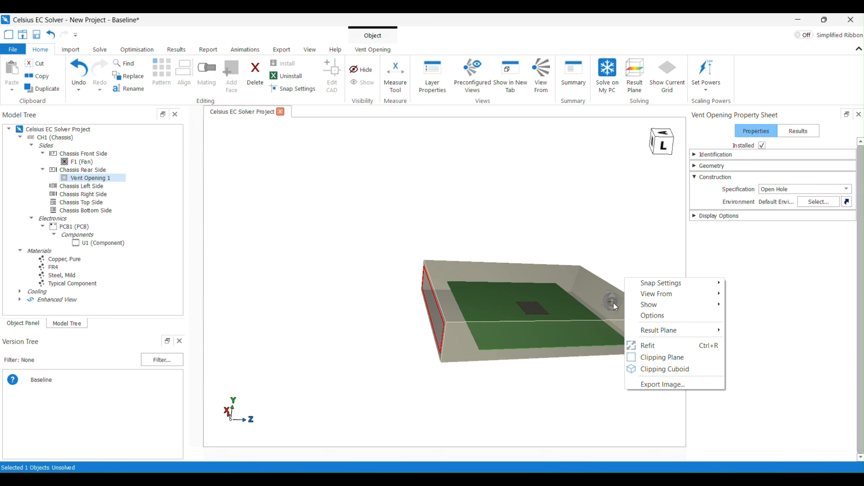
{"action": "left_click_drag", "start_coordinate": [608, 242], "coordinate": [593, 236]}
{"action": "scroll", "coordinate": [545, 228], "scroll_direction": "down", "scroll_amount": 2}
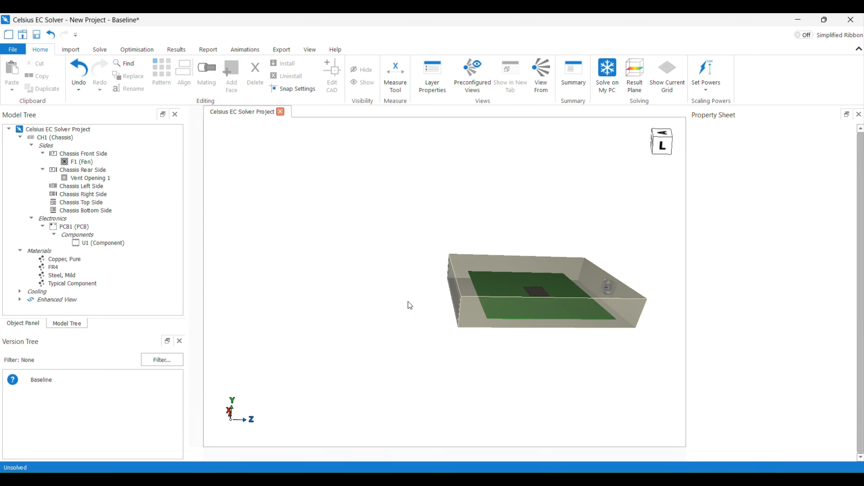
Save the project under the file name tutorial
{"action": "key", "text": "ctrl+s"}
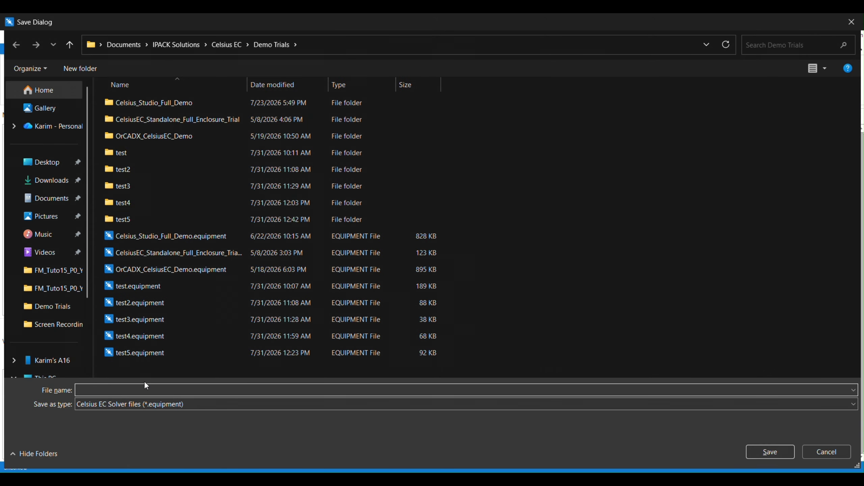
{"action": "type", "text": "tutorial"}
{"action": "key", "text": "Return"}
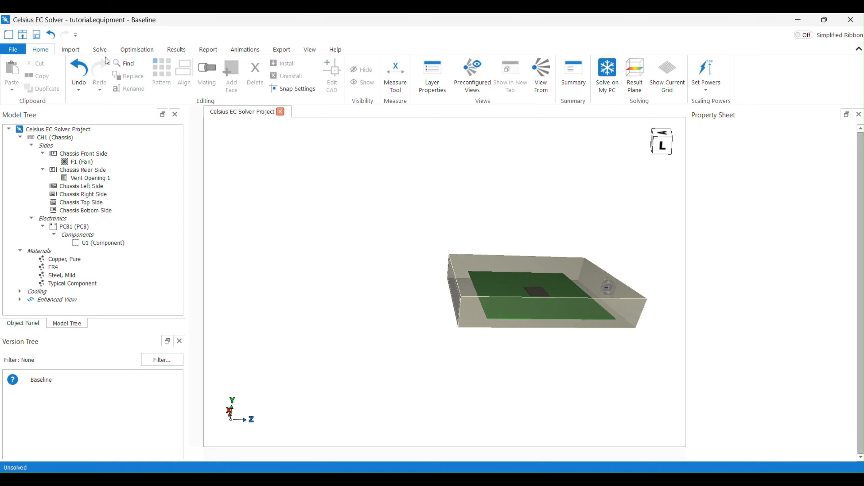
Generate the solver grid for the model and close the completion message
{"action": "left_click", "coordinate": [99, 50]}
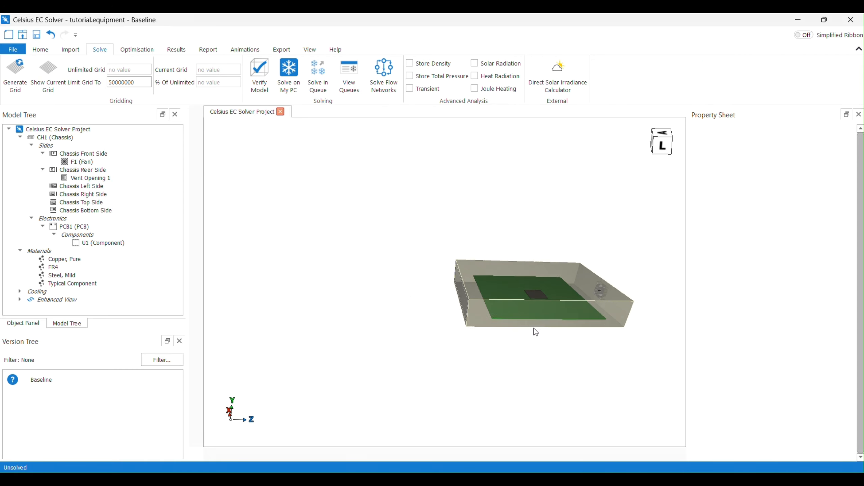
{"action": "left_click", "coordinate": [24, 77]}
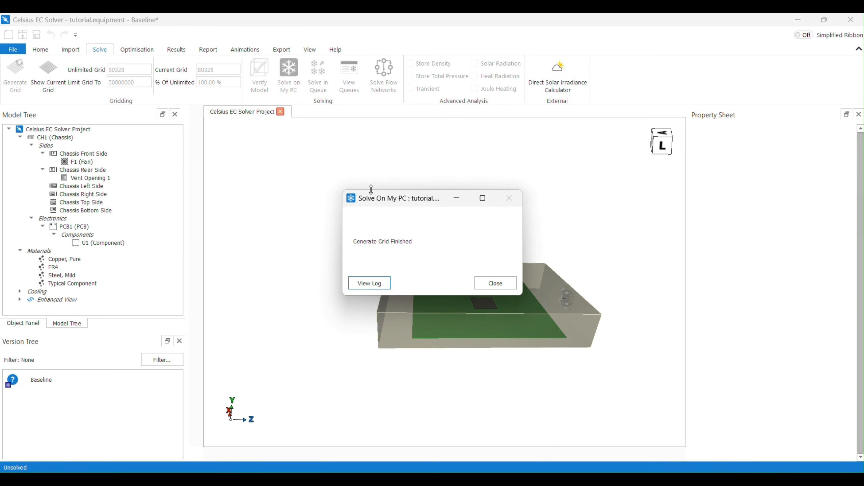
{"action": "left_click", "coordinate": [505, 283]}
{"action": "middle_click_drag", "start_coordinate": [498, 289], "coordinate": [467, 292]}
{"action": "scroll", "coordinate": [511, 295], "scroll_direction": "up", "scroll_amount": 3}
{"action": "scroll", "coordinate": [463, 288], "scroll_direction": "down", "scroll_amount": 2}
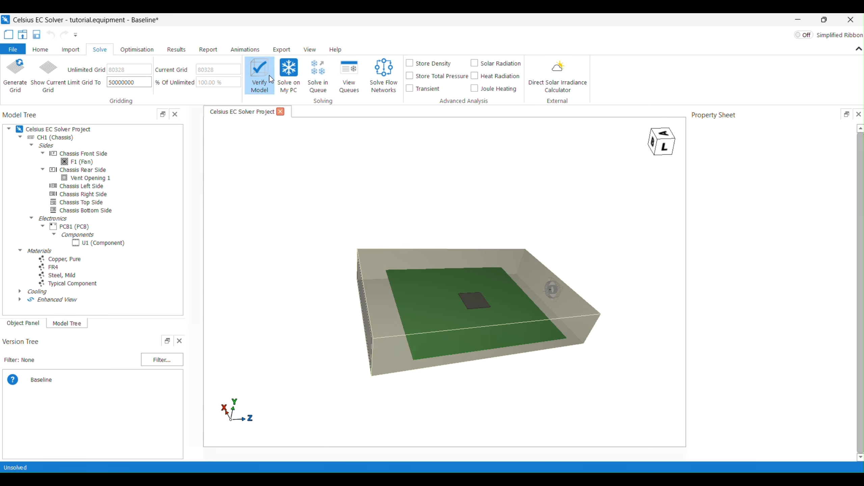
Show the current grid on the model to inspect the mesh around the PCB, then hide it
{"action": "left_click", "coordinate": [48, 74]}
{"action": "middle_click_drag", "start_coordinate": [374, 259], "coordinate": [435, 336]}
{"action": "scroll", "coordinate": [435, 336], "scroll_direction": "up", "scroll_amount": 10}
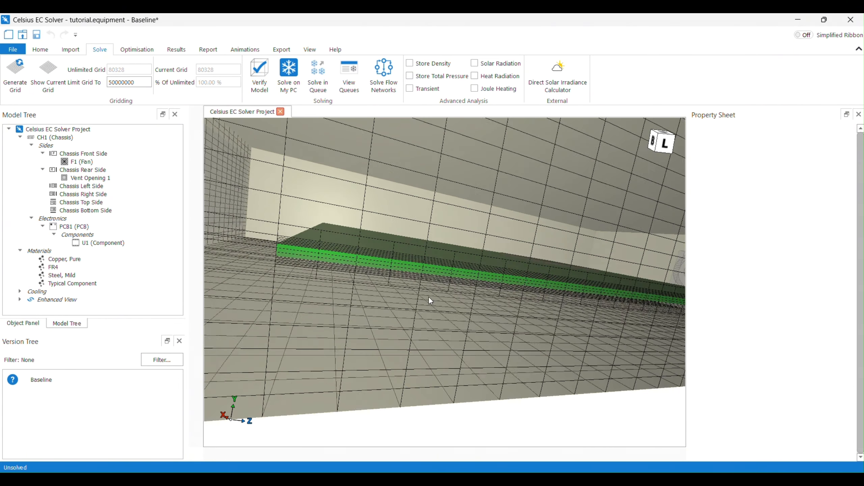
{"action": "scroll", "coordinate": [379, 272], "scroll_direction": "down", "scroll_amount": 5}
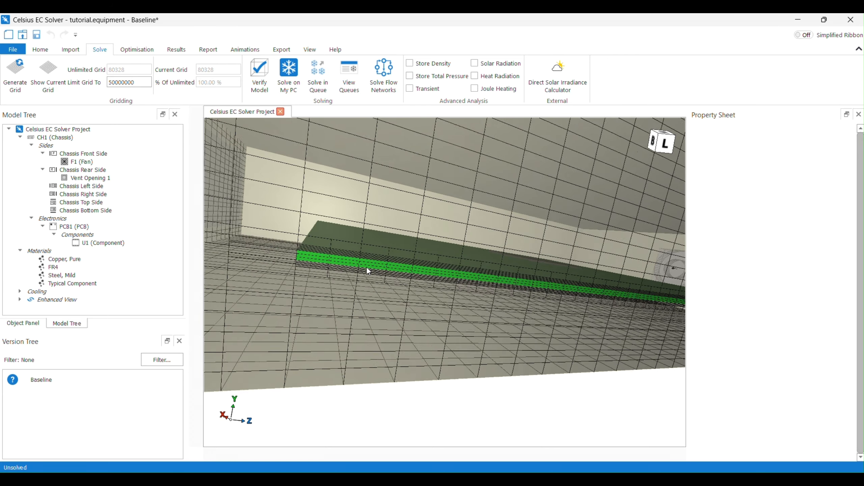
{"action": "scroll", "coordinate": [496, 295], "scroll_direction": "down", "scroll_amount": 10}
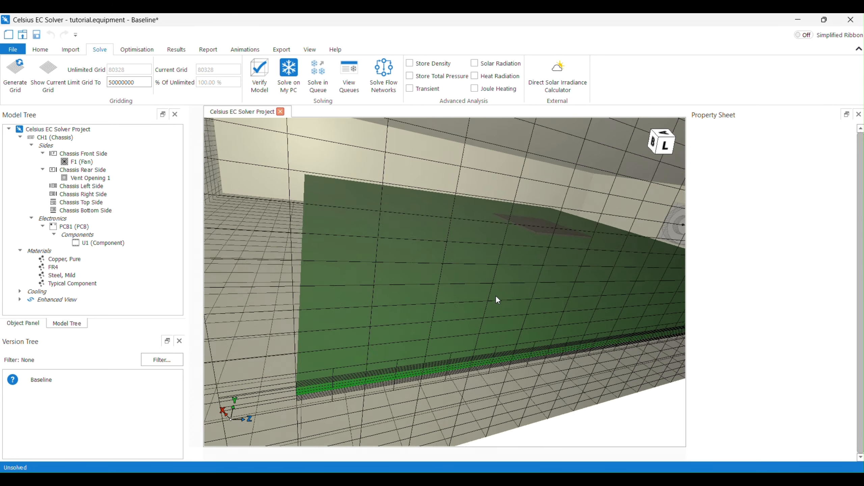
{"action": "middle_click_drag", "start_coordinate": [509, 282], "coordinate": [510, 255]}
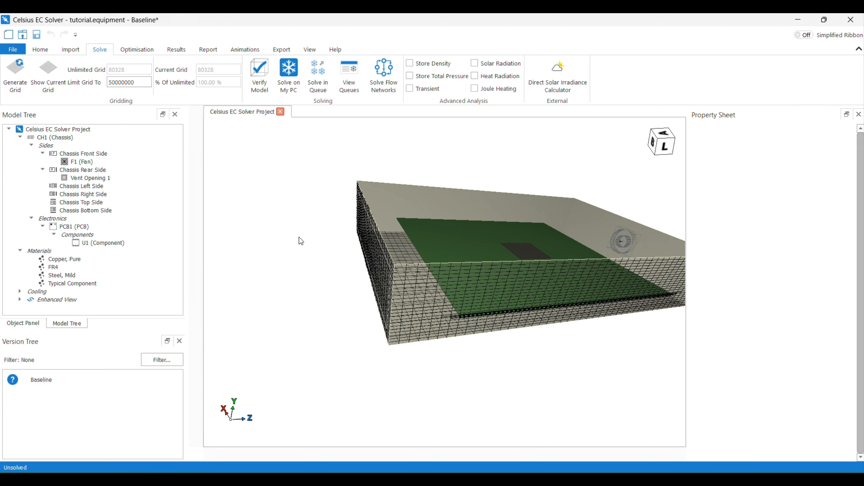
{"action": "left_click", "coordinate": [51, 76]}
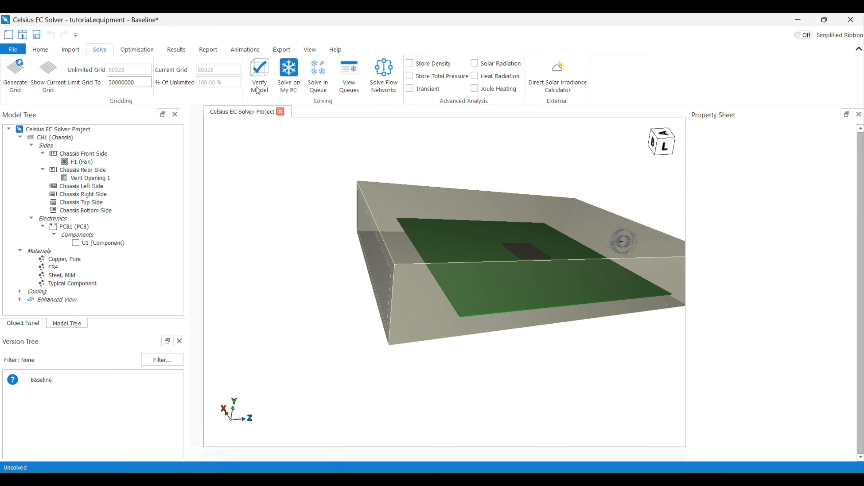
Solve the model on this PC using 4 cores
{"action": "left_click", "coordinate": [286, 88]}
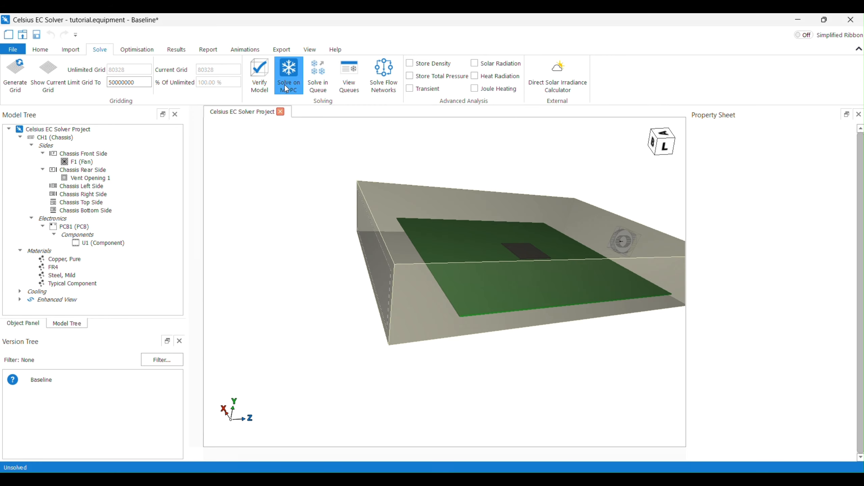
{"action": "double_click", "coordinate": [121, 446]}
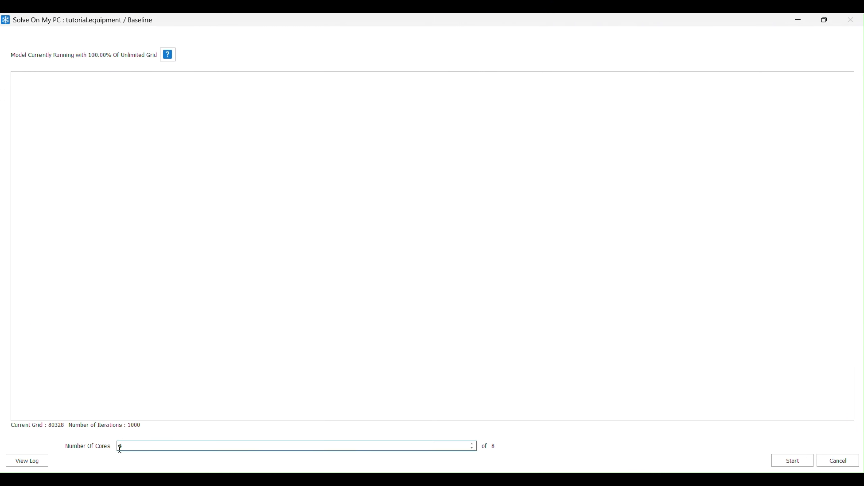
{"action": "key", "text": "BackSpace"}
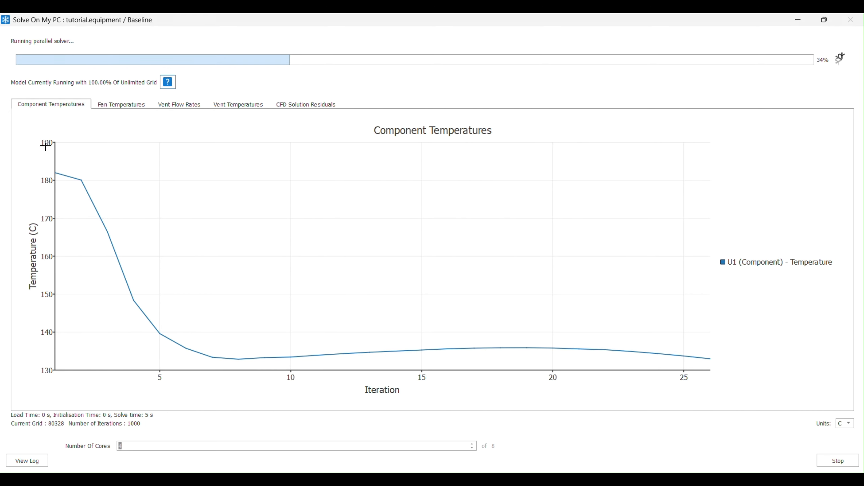
Review the component temperature and CFD residual charts during the solve, then close the solver window
{"action": "mouse_move", "coordinate": [63, 156]}
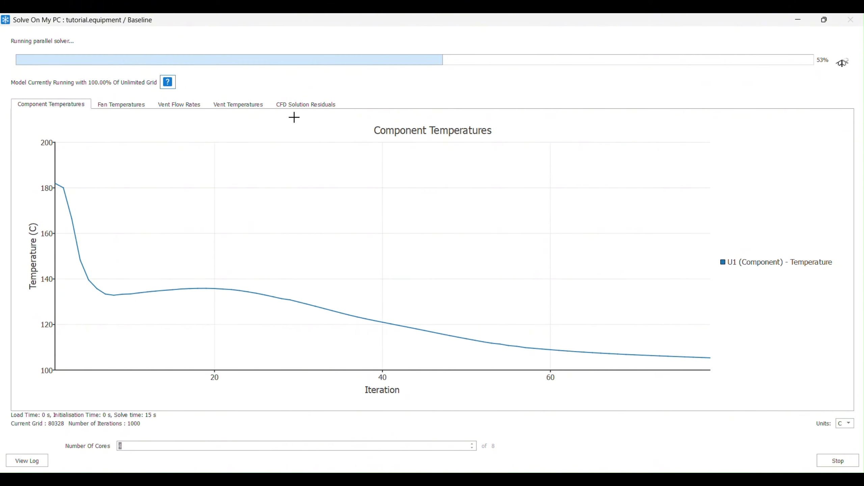
{"action": "left_click", "coordinate": [281, 107]}
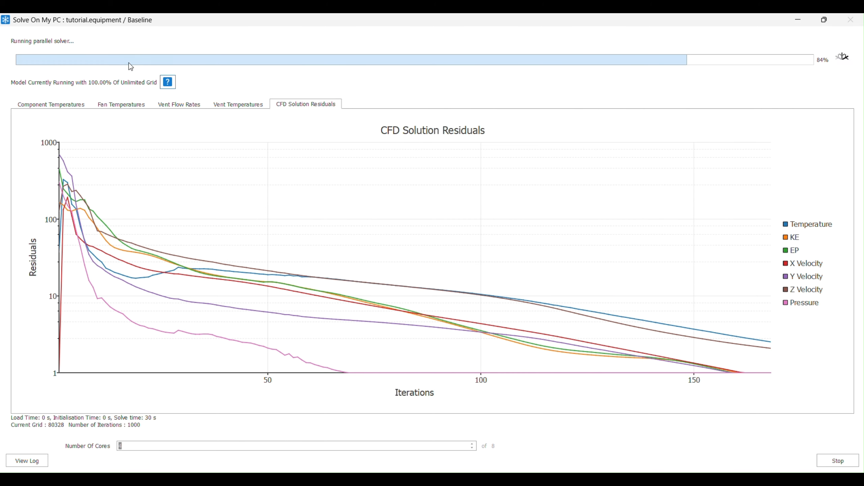
{"action": "left_click", "coordinate": [74, 101]}
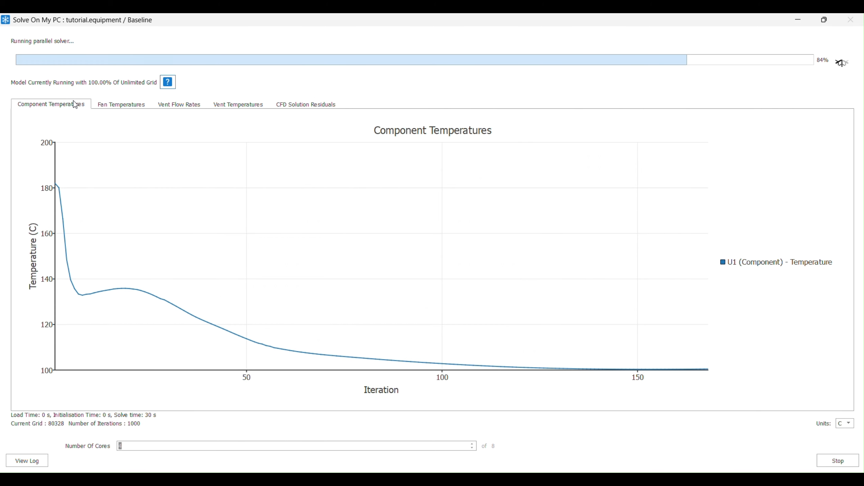
{"action": "left_click", "coordinate": [308, 105]}
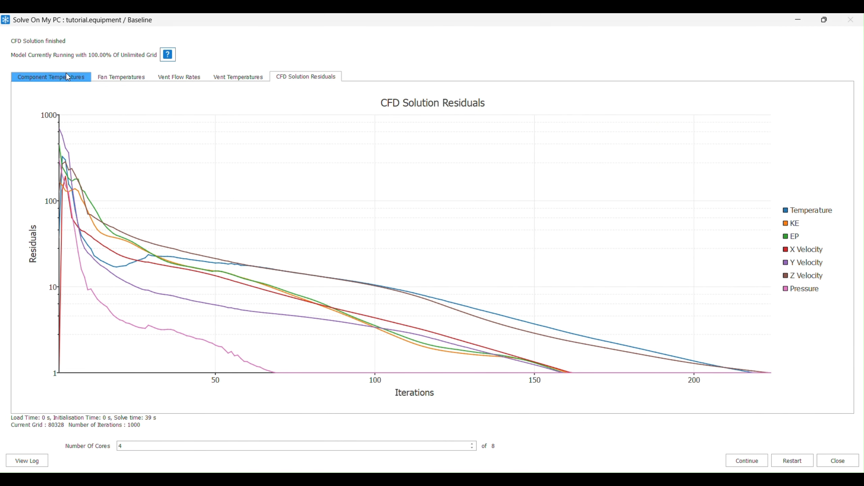
{"action": "left_click", "coordinate": [51, 76]}
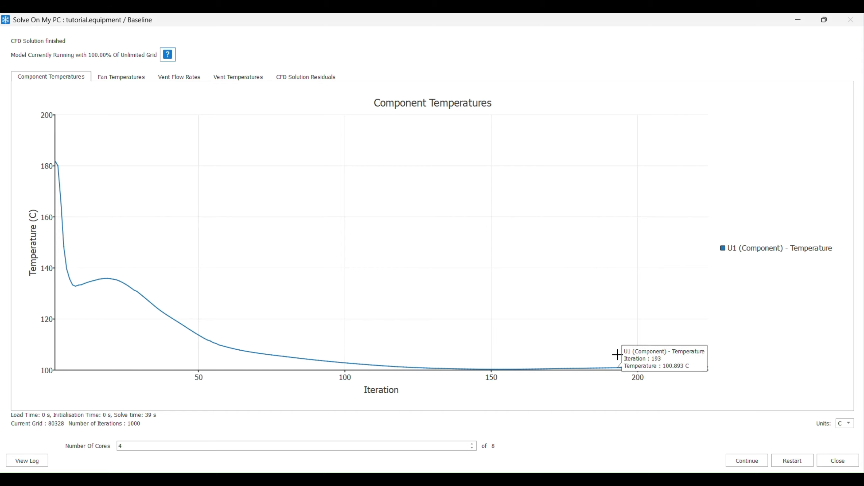
{"action": "left_click", "coordinate": [822, 458]}
{"action": "scroll", "coordinate": [585, 297], "scroll_direction": "down", "scroll_amount": 2}
{"action": "middle_click_drag", "start_coordinate": [581, 294], "coordinate": [557, 298]}
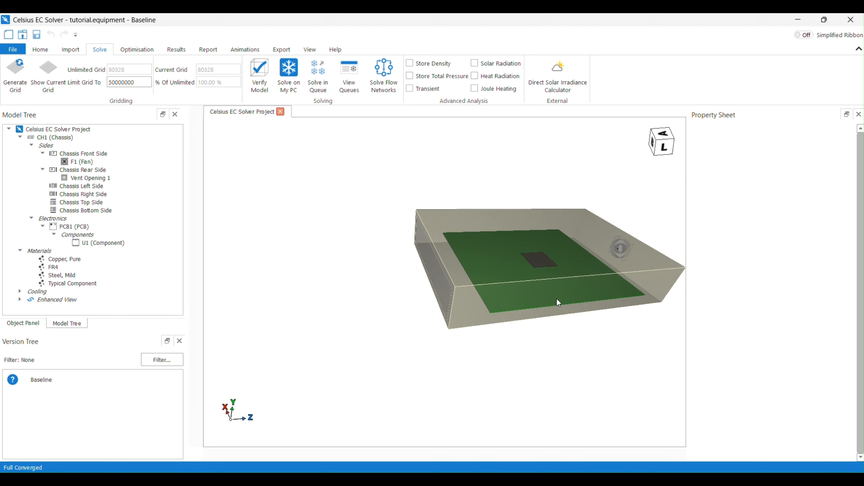
{"action": "scroll", "coordinate": [504, 251], "scroll_direction": "down", "scroll_amount": 2}
{"action": "scroll", "coordinate": [561, 200], "scroll_direction": "up", "scroll_amount": 2}
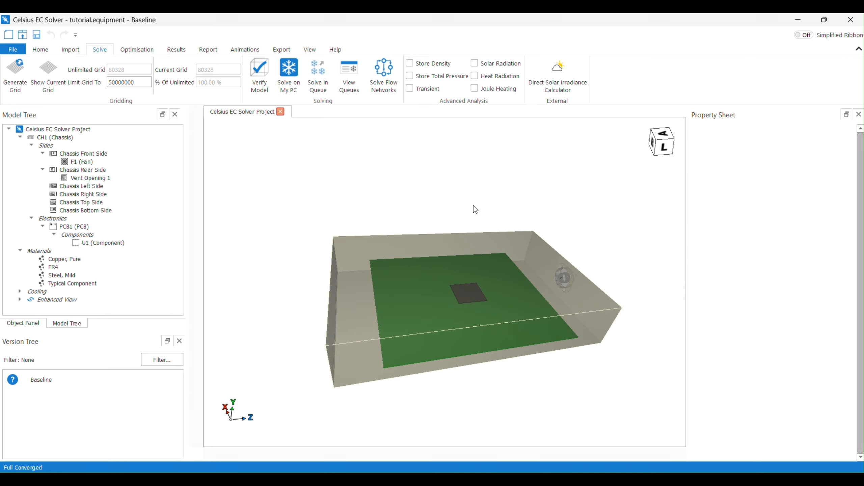
Display a surface temperature plot on the PCB
{"action": "left_click", "coordinate": [170, 50]}
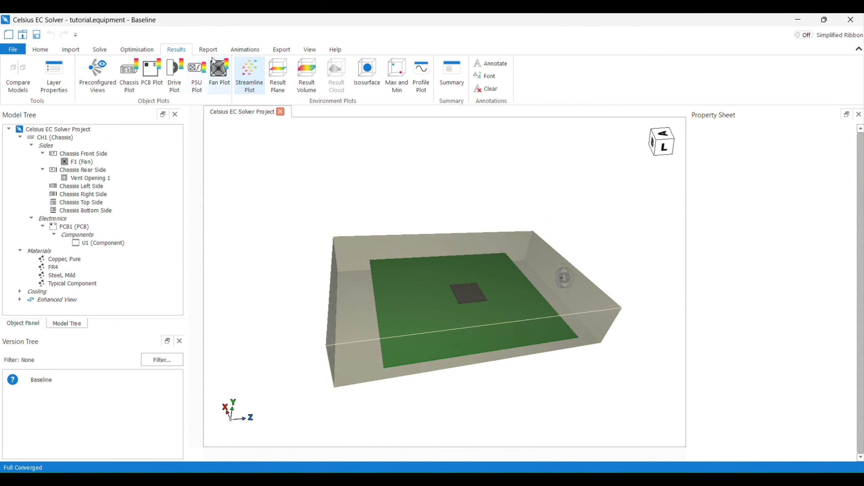
{"action": "left_click", "coordinate": [153, 73]}
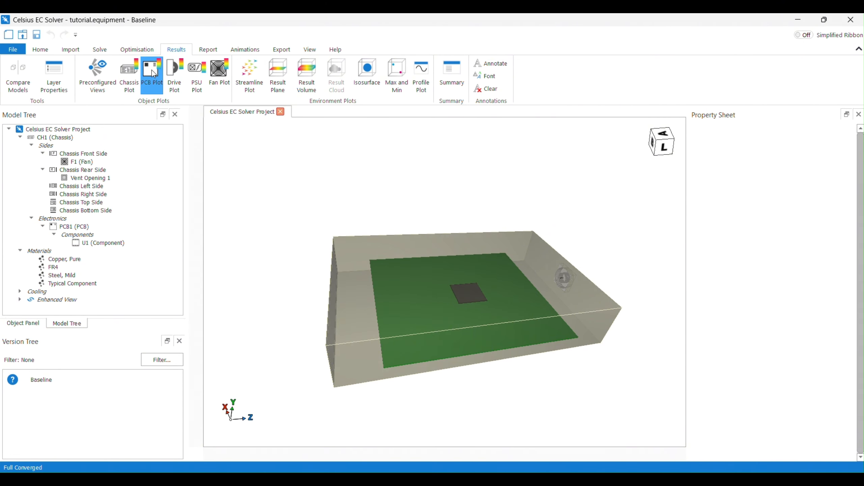
{"action": "mouse_move", "coordinate": [179, 171]}
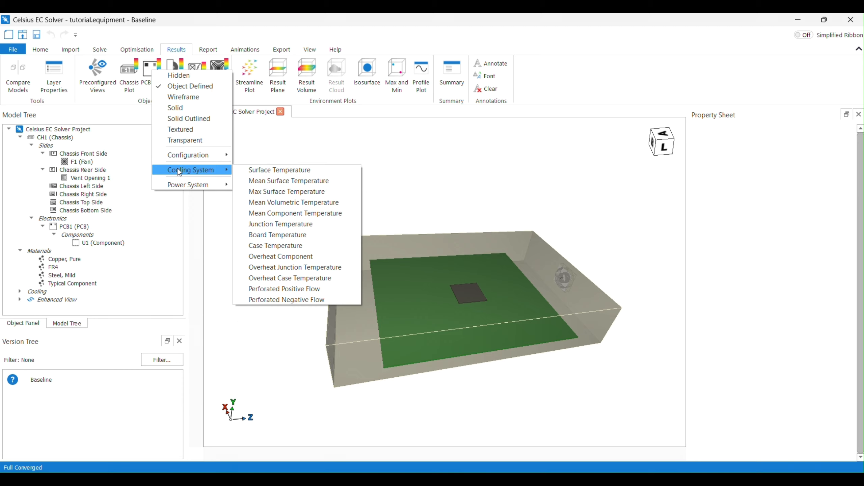
{"action": "left_click", "coordinate": [243, 170]}
{"action": "scroll", "coordinate": [477, 309], "scroll_direction": "up", "scroll_amount": 5}
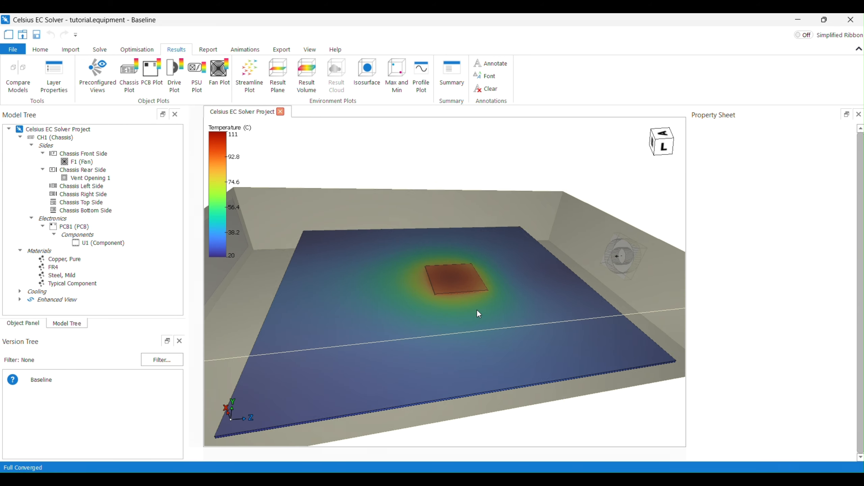
{"action": "middle_click_drag", "start_coordinate": [450, 237], "coordinate": [446, 261]}
{"action": "scroll", "coordinate": [453, 276], "scroll_direction": "down", "scroll_amount": 3}
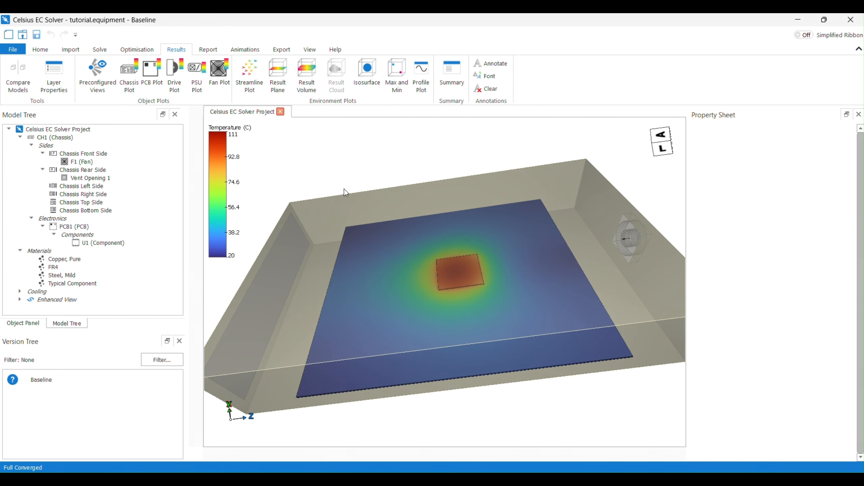
Select the fan and the rear vent opening and create streamline plots from them
{"action": "middle_click_drag", "start_coordinate": [477, 246], "coordinate": [458, 286]}
{"action": "left_click", "coordinate": [458, 286]}
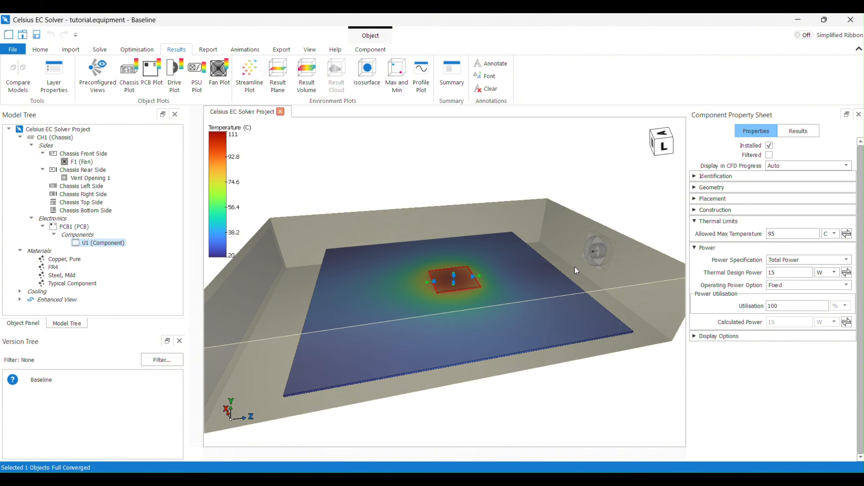
{"action": "left_click", "coordinate": [506, 136]}
{"action": "scroll", "coordinate": [544, 184], "scroll_direction": "down", "scroll_amount": 3}
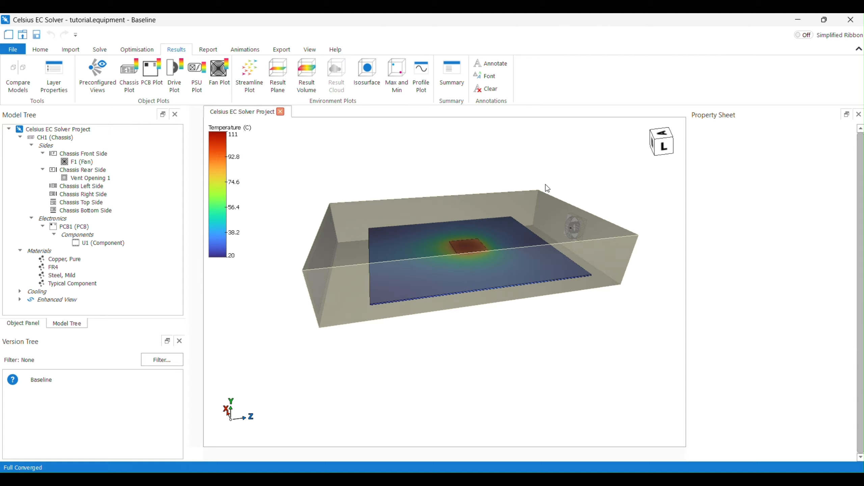
{"action": "left_click", "coordinate": [576, 228]}
{"action": "middle_click_drag", "start_coordinate": [289, 254], "coordinate": [346, 257]}
{"action": "left_click", "coordinate": [345, 258], "text": "ctrl"}
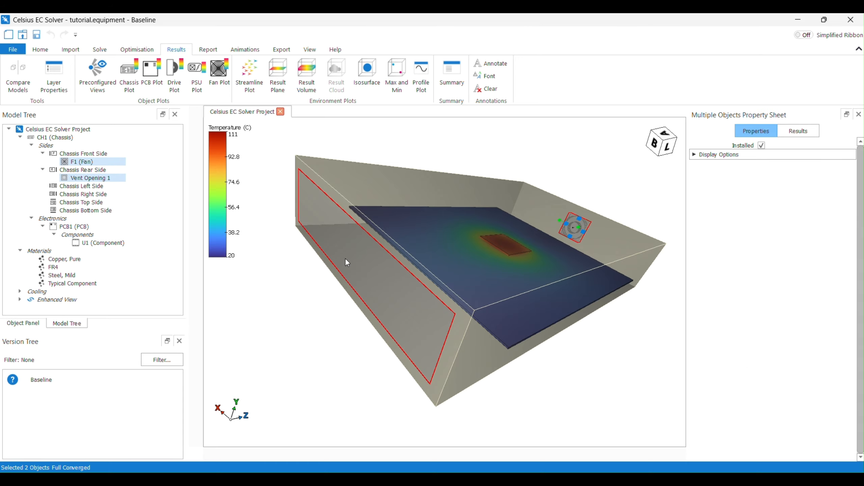
{"action": "left_click", "coordinate": [250, 75]}
{"action": "left_click", "coordinate": [593, 433]}
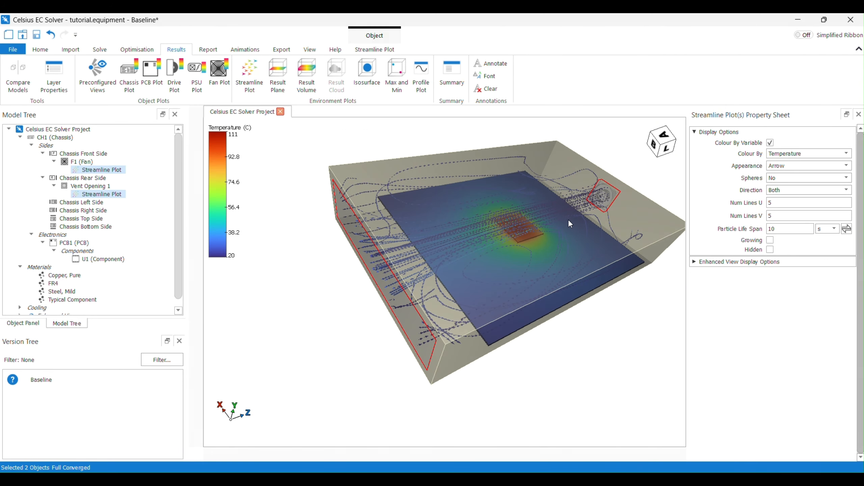
Orbit and zoom around the chassis to examine the streamlines between fan and vent
{"action": "middle_click_drag", "start_coordinate": [401, 195], "coordinate": [538, 266]}
{"action": "scroll", "coordinate": [387, 219], "scroll_direction": "up", "scroll_amount": 3}
{"action": "scroll", "coordinate": [389, 219], "scroll_direction": "down", "scroll_amount": 4}
{"action": "scroll", "coordinate": [389, 218], "scroll_direction": "up", "scroll_amount": 5}
{"action": "scroll", "coordinate": [541, 242], "scroll_direction": "down", "scroll_amount": 5}
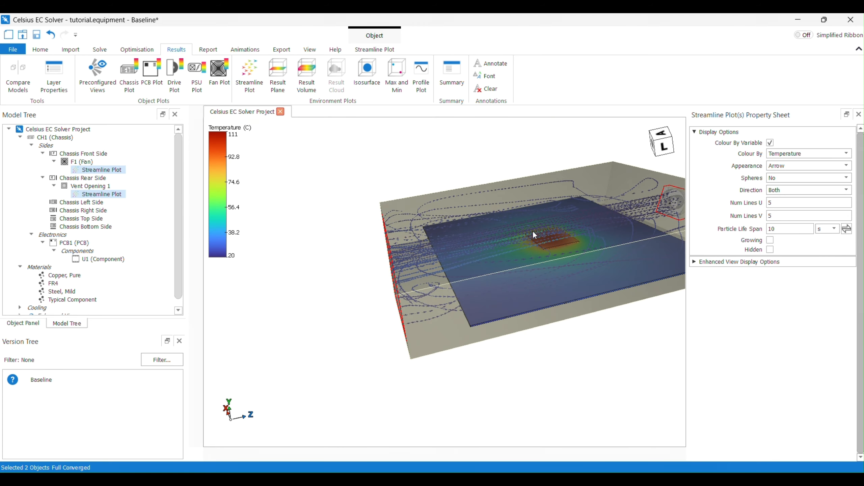
{"action": "scroll", "coordinate": [532, 230], "scroll_direction": "down", "scroll_amount": 1}
{"action": "scroll", "coordinate": [594, 168], "scroll_direction": "up", "scroll_amount": 8}
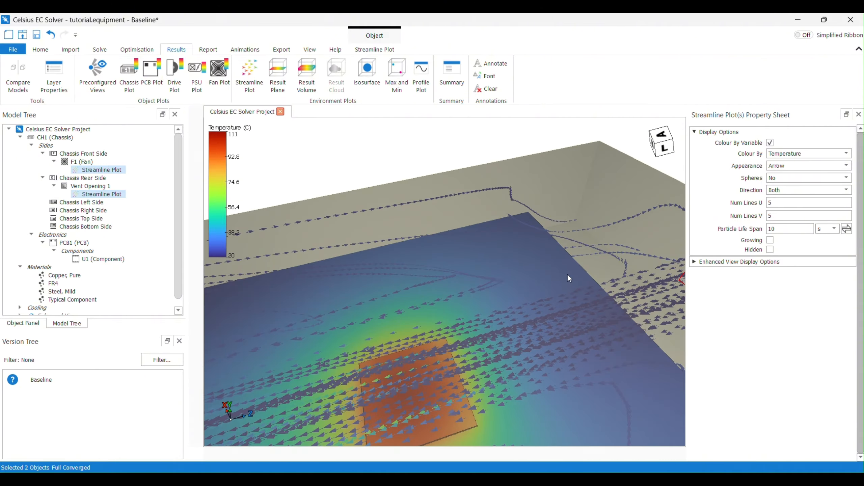
{"action": "scroll", "coordinate": [551, 276], "scroll_direction": "up", "scroll_amount": 2}
{"action": "middle_click_drag", "start_coordinate": [551, 276], "coordinate": [436, 345]}
{"action": "scroll", "coordinate": [439, 326], "scroll_direction": "down", "scroll_amount": 10}
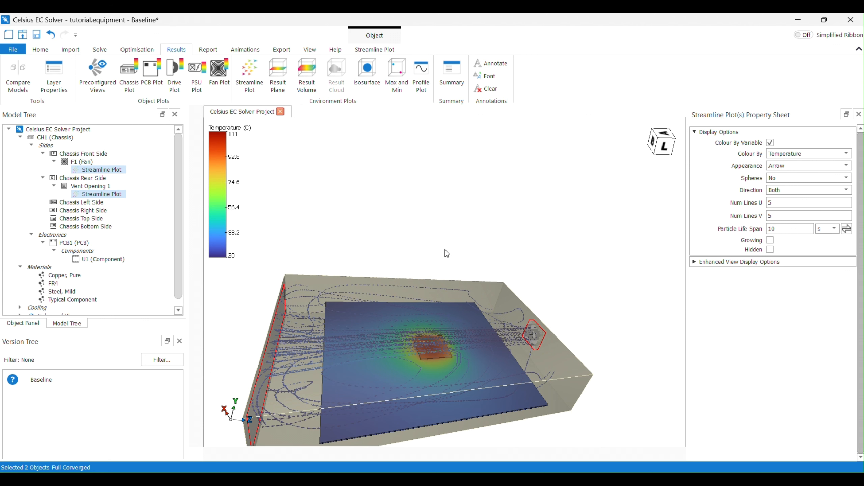
{"action": "middle_click_drag", "start_coordinate": [447, 253], "coordinate": [439, 217]}
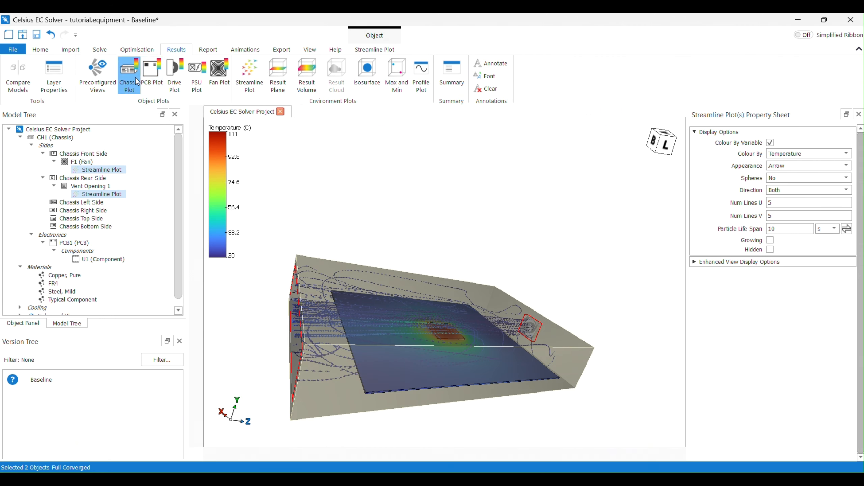
Switch the PCB plot back to its object-defined display
{"action": "left_click", "coordinate": [152, 81]}
{"action": "left_click", "coordinate": [167, 91]}
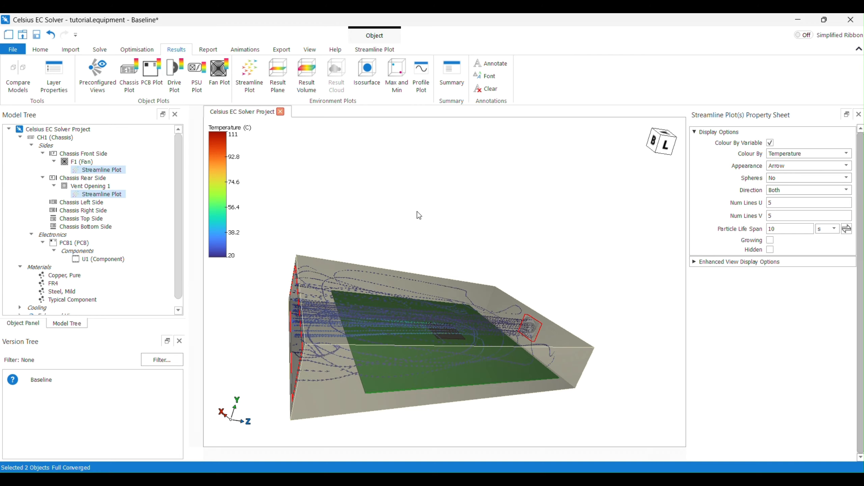
{"action": "middle_click_drag", "start_coordinate": [408, 223], "coordinate": [505, 323]}
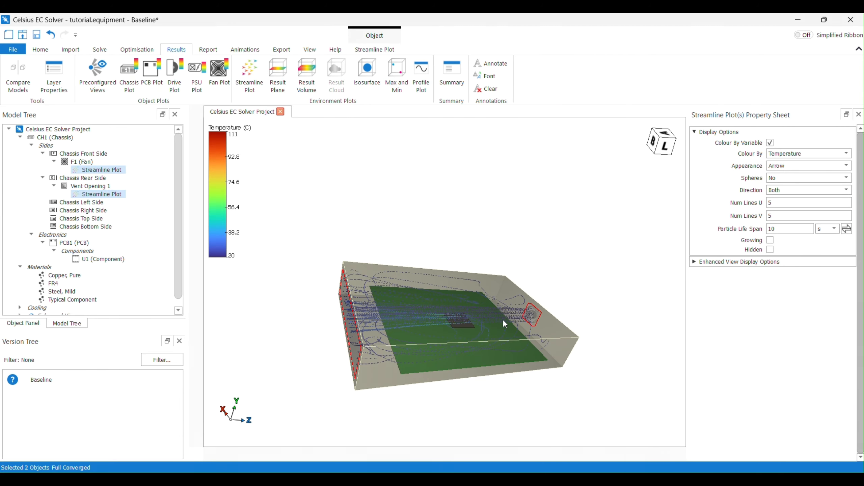
Zoom and orbit around the component and fan to examine the streamlines flowing across the PCB
{"action": "scroll", "coordinate": [487, 323], "scroll_direction": "up", "scroll_amount": 5}
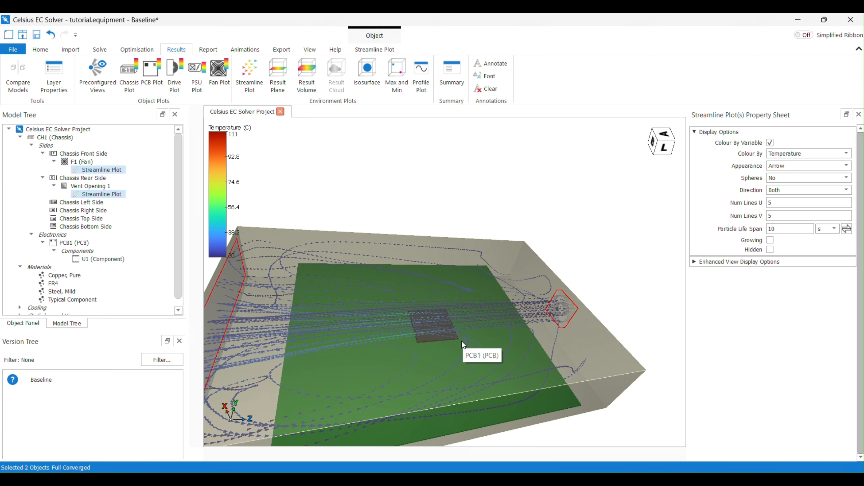
{"action": "scroll", "coordinate": [463, 308], "scroll_direction": "down", "scroll_amount": 3}
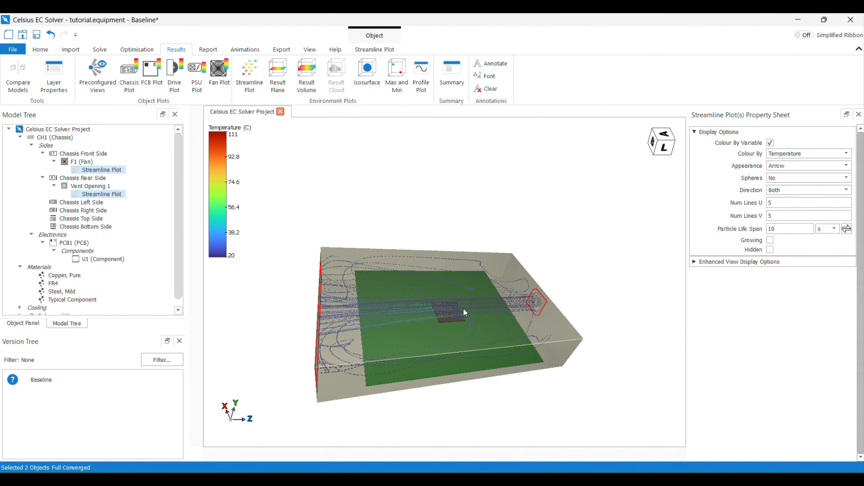
{"action": "scroll", "coordinate": [457, 331], "scroll_direction": "up", "scroll_amount": 3}
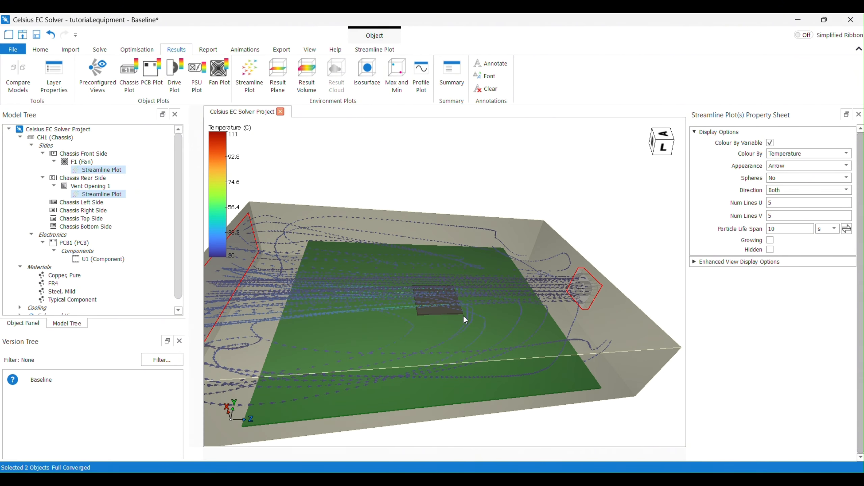
{"action": "left_click", "coordinate": [603, 254]}
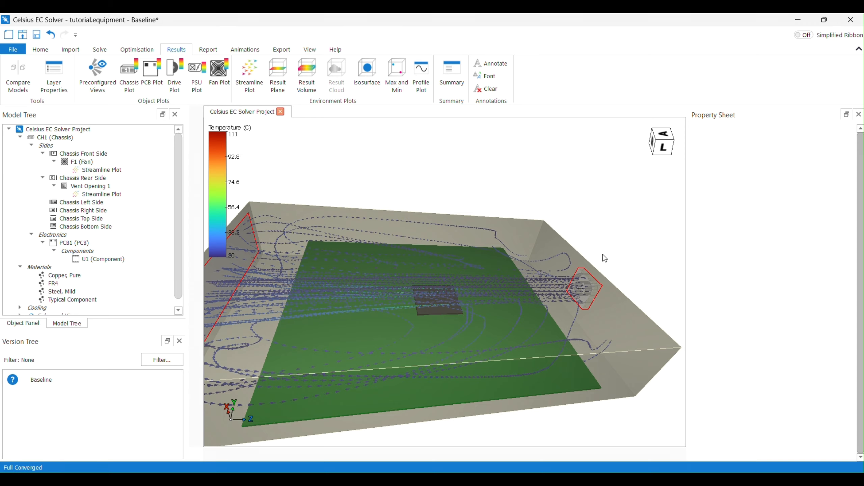
{"action": "middle_click_drag", "start_coordinate": [602, 254], "coordinate": [595, 283]}
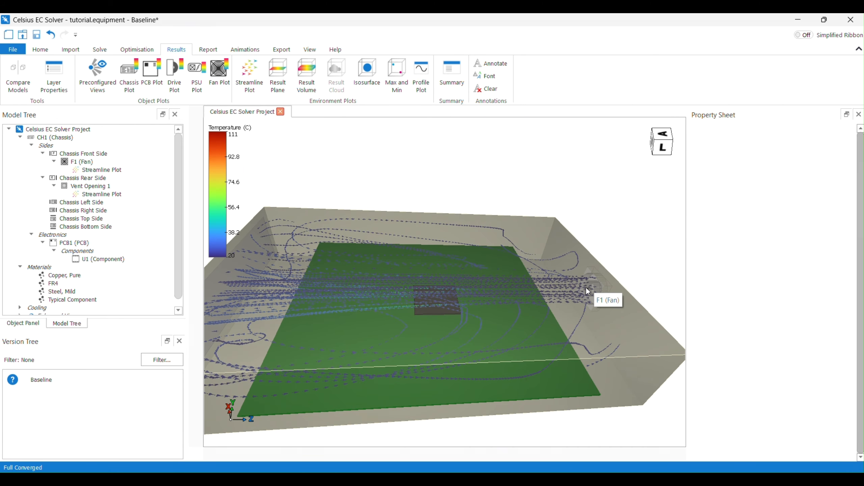
{"action": "scroll", "coordinate": [437, 301], "scroll_direction": "up", "scroll_amount": 5}
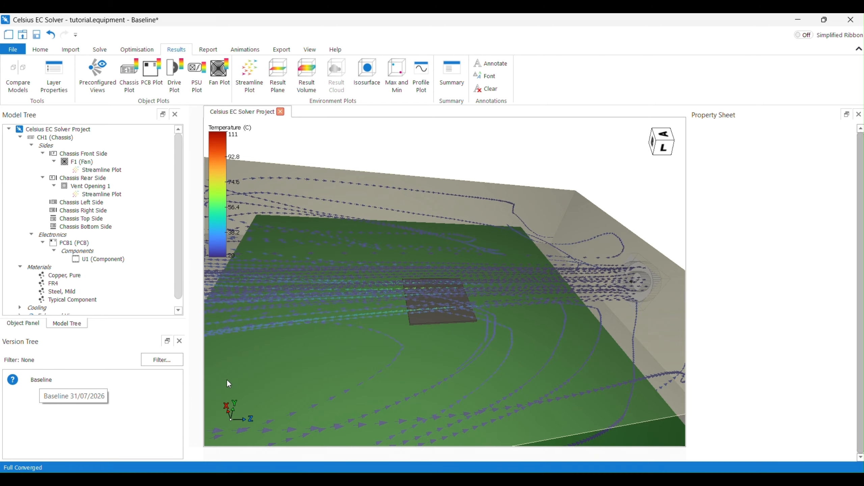
{"action": "scroll", "coordinate": [378, 353], "scroll_direction": "down", "scroll_amount": 5}
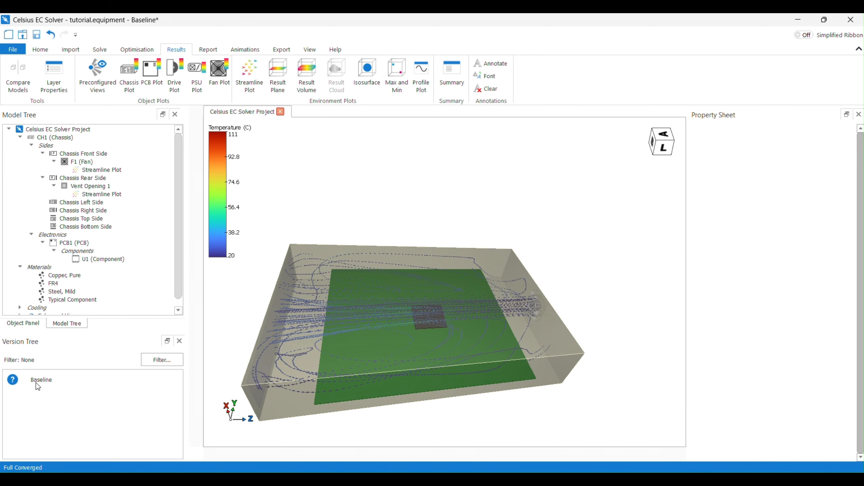
Create a new model version from Baseline labelled heatsink, copying the full results
{"action": "right_click", "coordinate": [47, 379]}
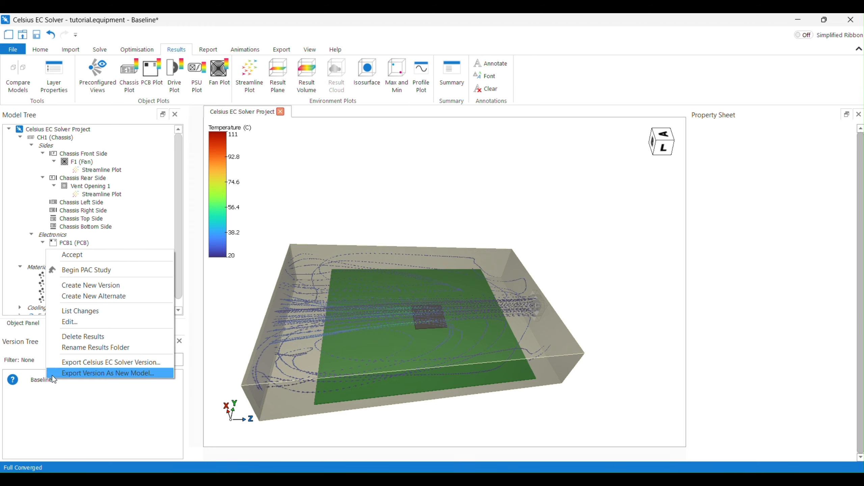
{"action": "left_click", "coordinate": [111, 286]}
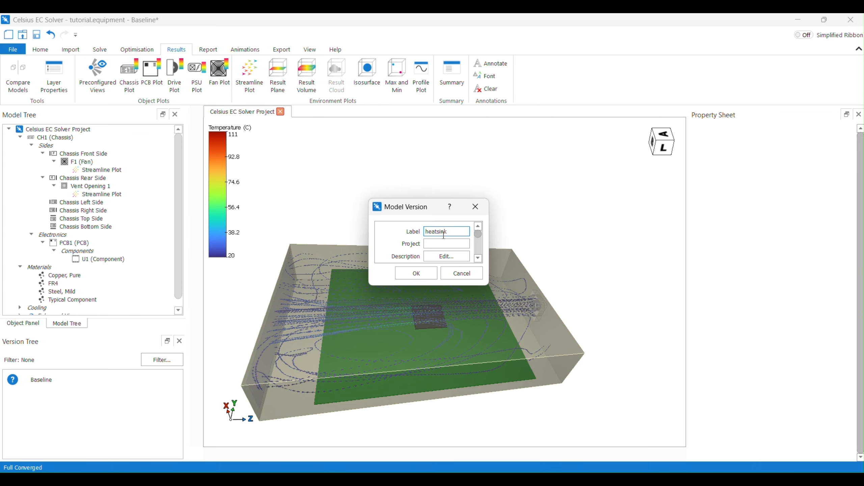
{"action": "left_click", "coordinate": [428, 274]}
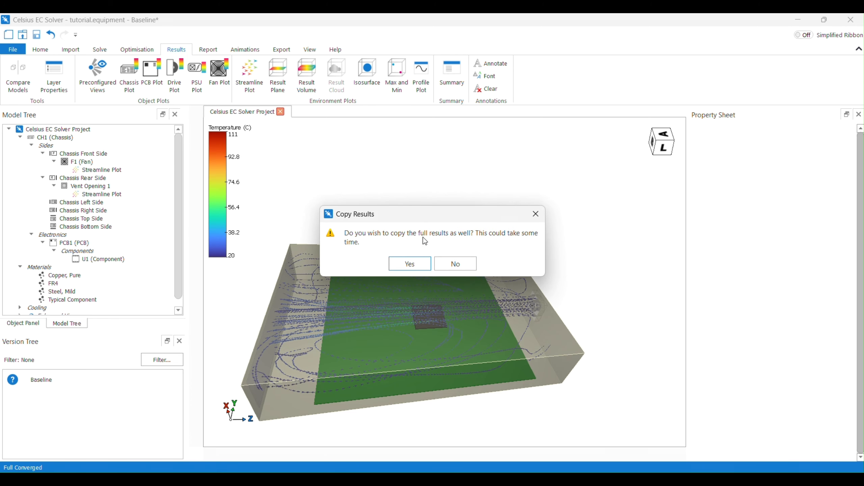
{"action": "left_click", "coordinate": [410, 261]}
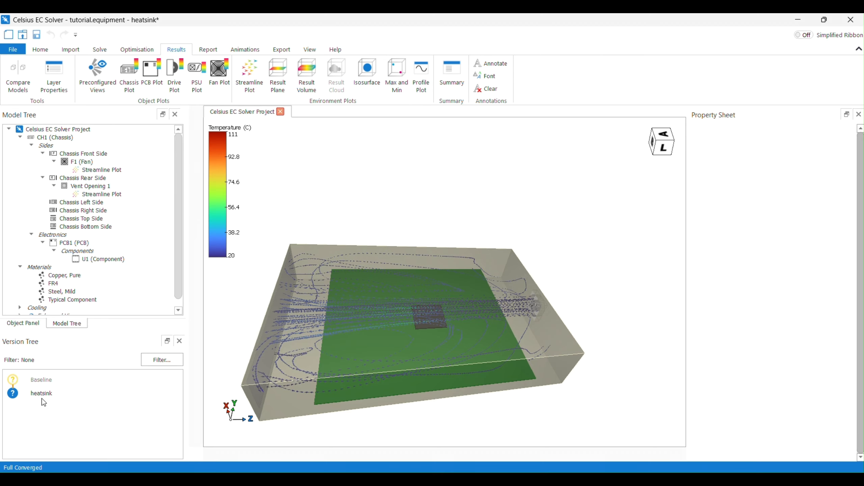
Add a heatsink with default properties to component U1 in the heatsink version
{"action": "double_click", "coordinate": [39, 381]}
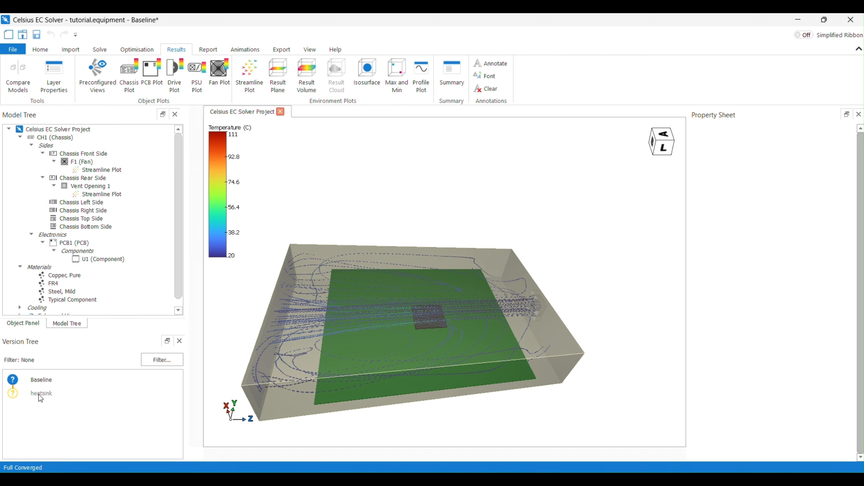
{"action": "double_click", "coordinate": [38, 395]}
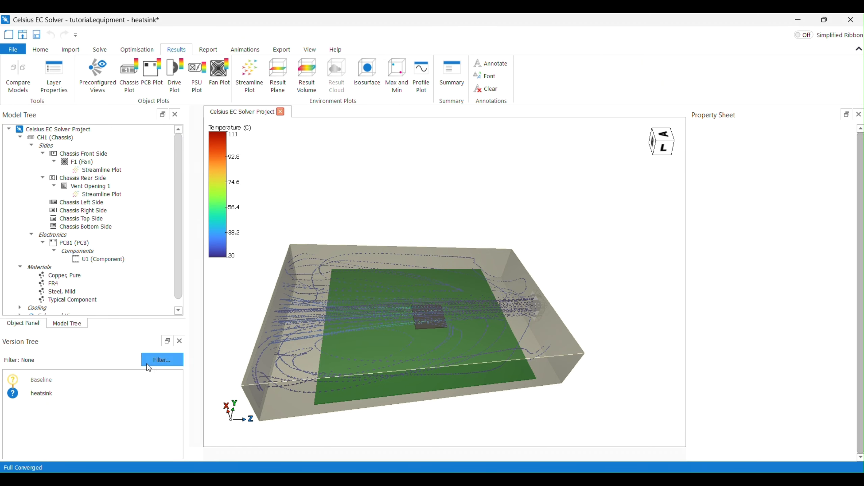
{"action": "scroll", "coordinate": [431, 320], "scroll_direction": "up", "scroll_amount": 2}
{"action": "scroll", "coordinate": [430, 319], "scroll_direction": "up", "scroll_amount": 2}
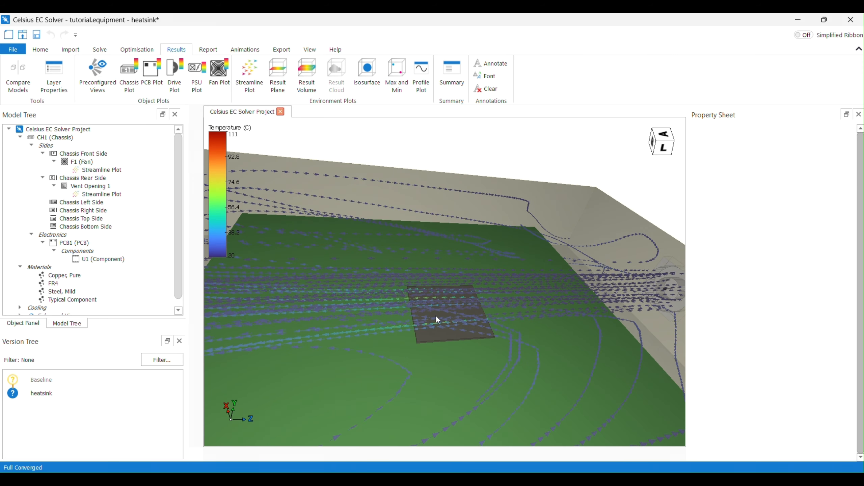
{"action": "left_click", "coordinate": [436, 317]}
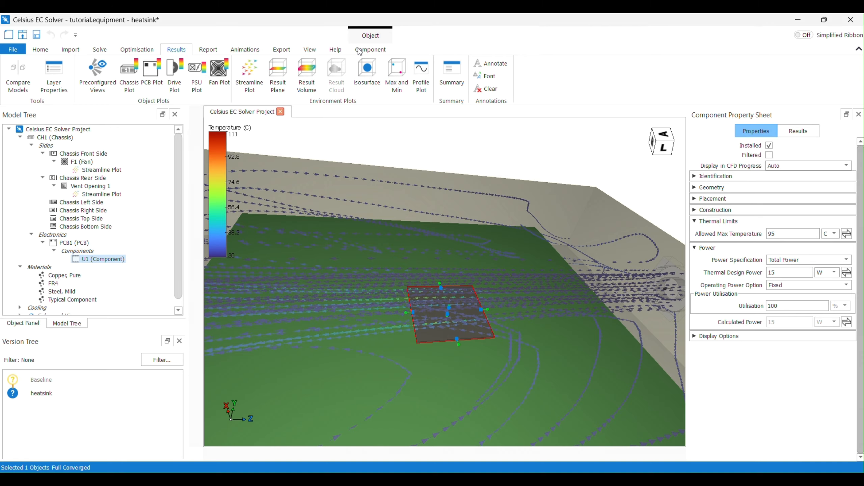
{"action": "left_click", "coordinate": [371, 49]}
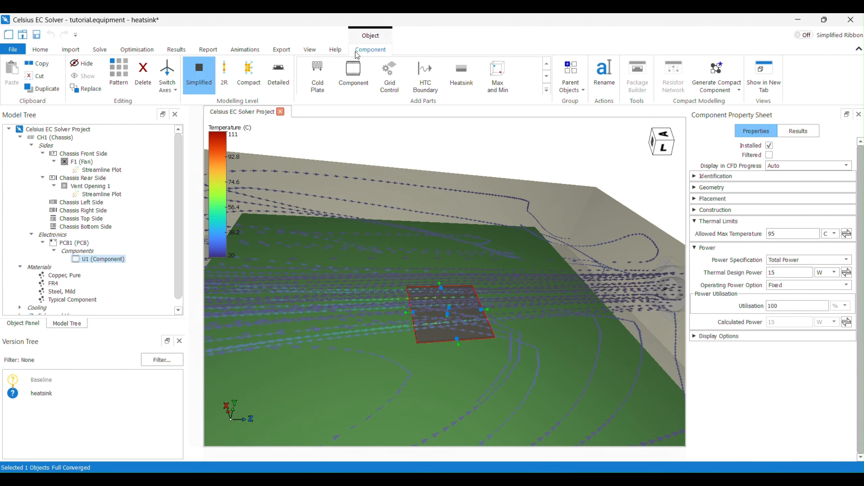
{"action": "left_click", "coordinate": [453, 73]}
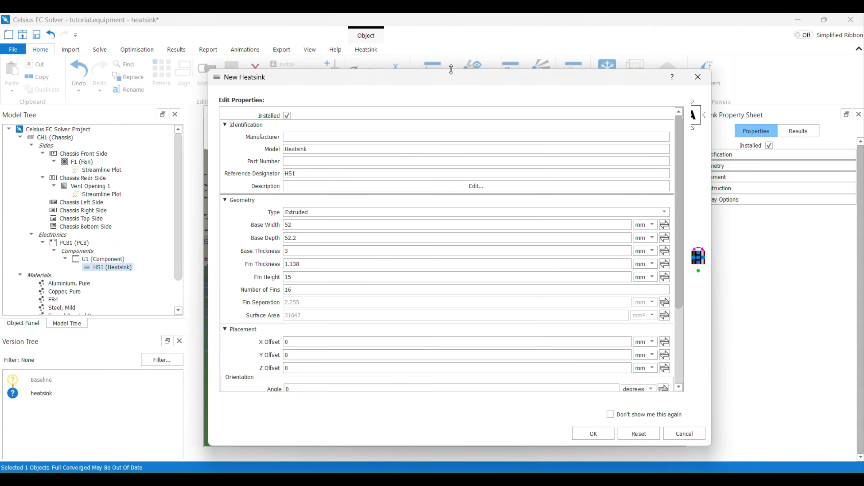
{"action": "left_click", "coordinate": [598, 434]}
Set the heatsink's number of fins to 10
{"action": "middle_click_drag", "start_coordinate": [463, 324], "coordinate": [439, 313]}
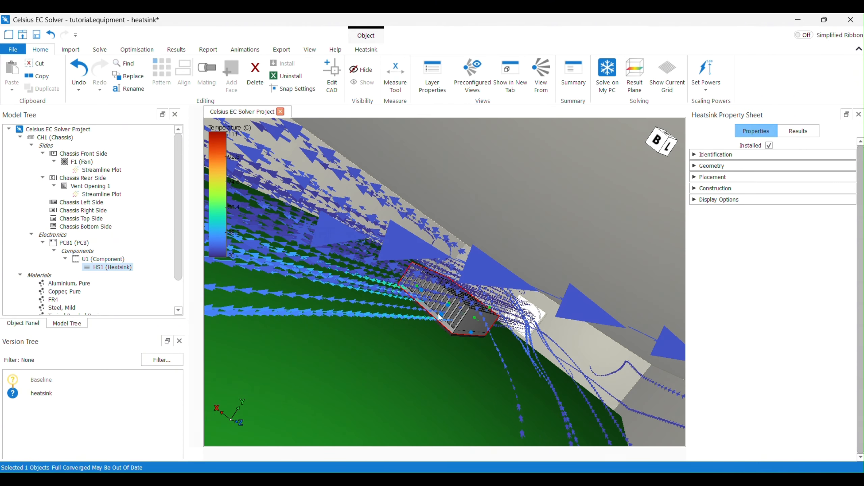
{"action": "scroll", "coordinate": [458, 302], "scroll_direction": "down", "scroll_amount": 5}
{"action": "scroll", "coordinate": [458, 303], "scroll_direction": "up", "scroll_amount": 10}
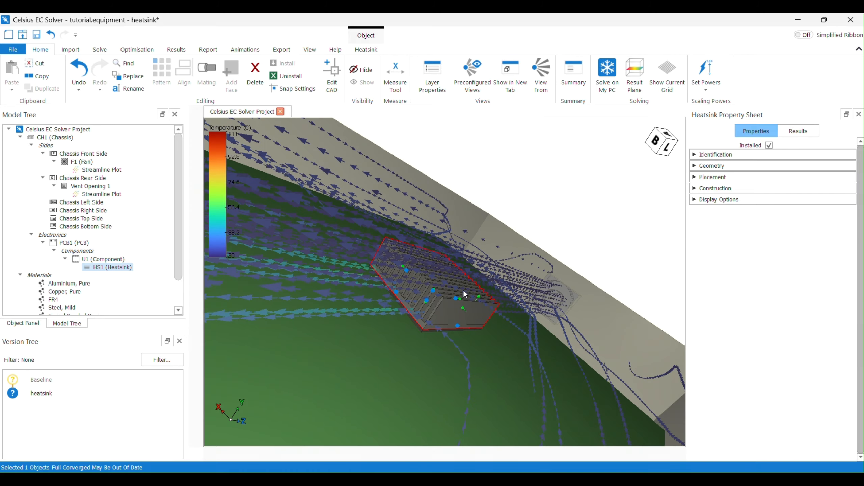
{"action": "left_click_drag", "start_coordinate": [478, 299], "coordinate": [474, 305]}
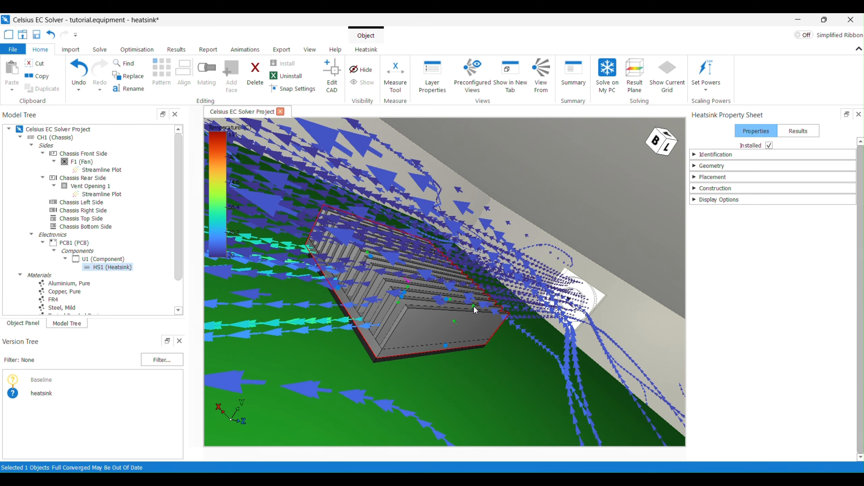
{"action": "middle_click_drag", "start_coordinate": [469, 313], "coordinate": [438, 332]}
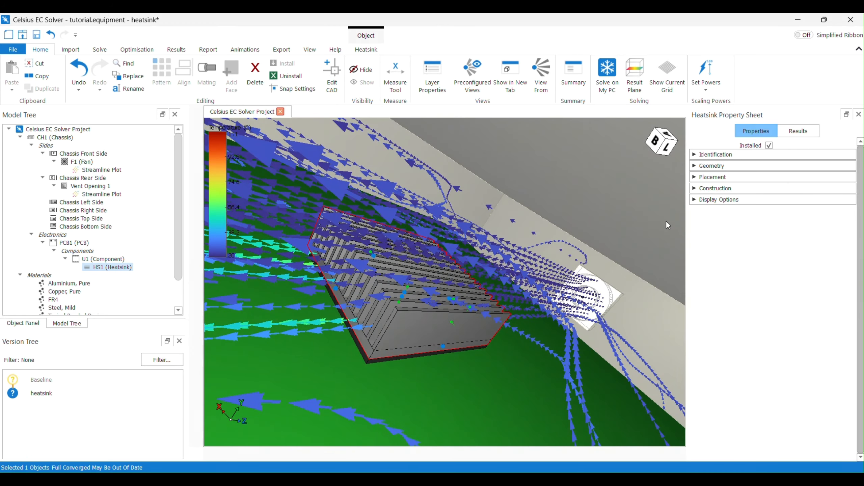
{"action": "left_click", "coordinate": [696, 168]}
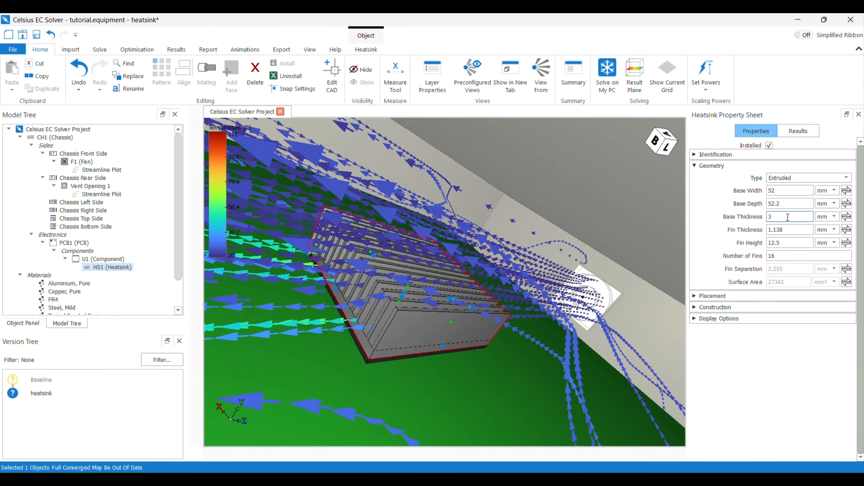
{"action": "left_click", "coordinate": [791, 243]}
{"action": "left_click", "coordinate": [789, 253]}
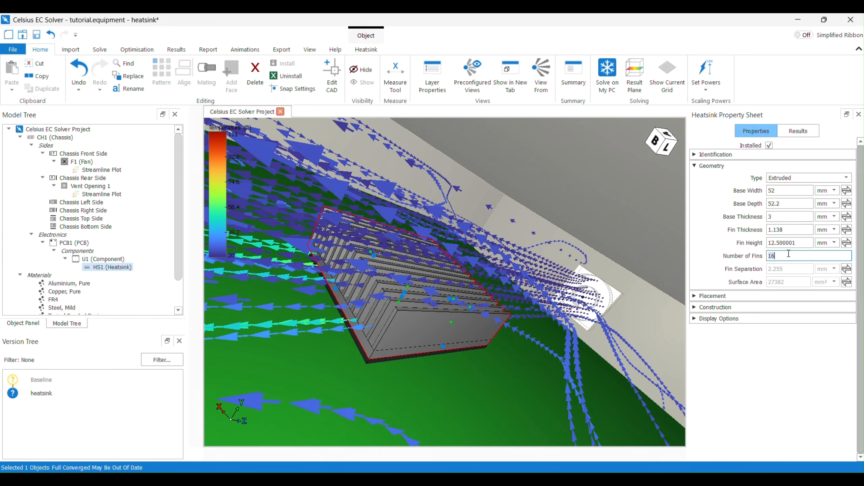
{"action": "type", "text": "10"}
{"action": "key", "text": "Return"}
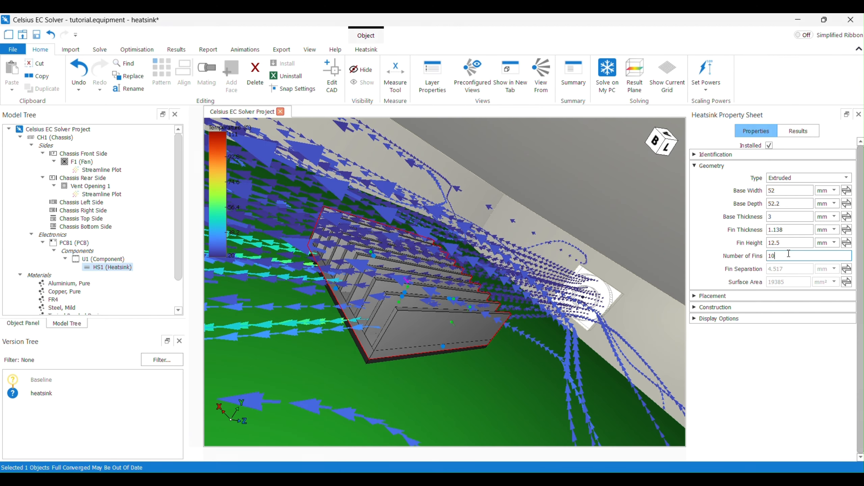
Solve the heatsink version on this PC, continuing from the existing solution
{"action": "scroll", "coordinate": [345, 327], "scroll_direction": "down", "scroll_amount": 6}
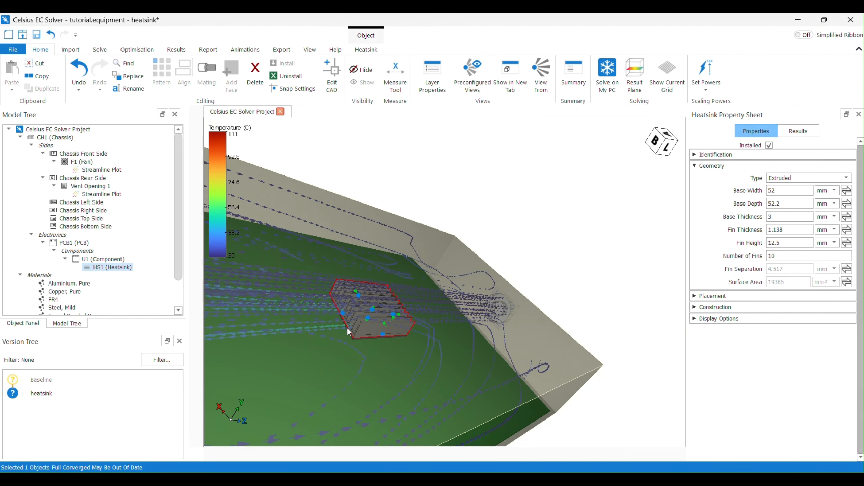
{"action": "middle_click_drag", "start_coordinate": [347, 326], "coordinate": [390, 328]}
{"action": "scroll", "coordinate": [452, 308], "scroll_direction": "down", "scroll_amount": 5}
{"action": "middle_click_drag", "start_coordinate": [453, 308], "coordinate": [422, 331]}
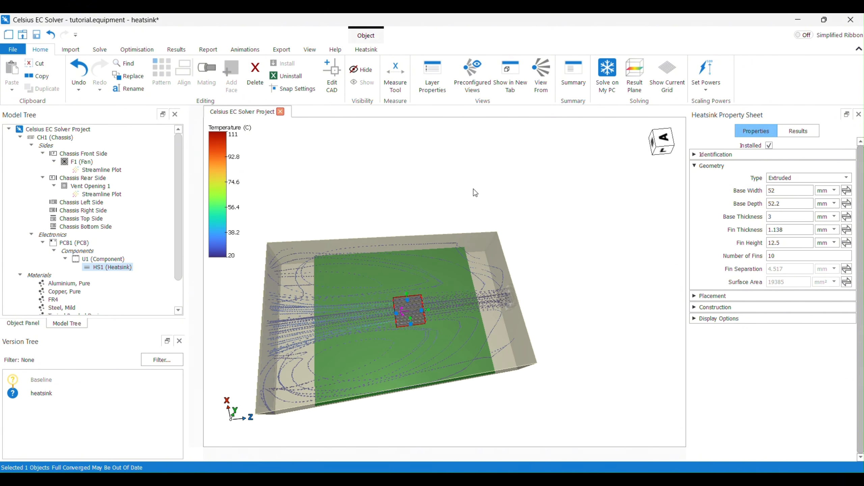
{"action": "left_click", "coordinate": [100, 49]}
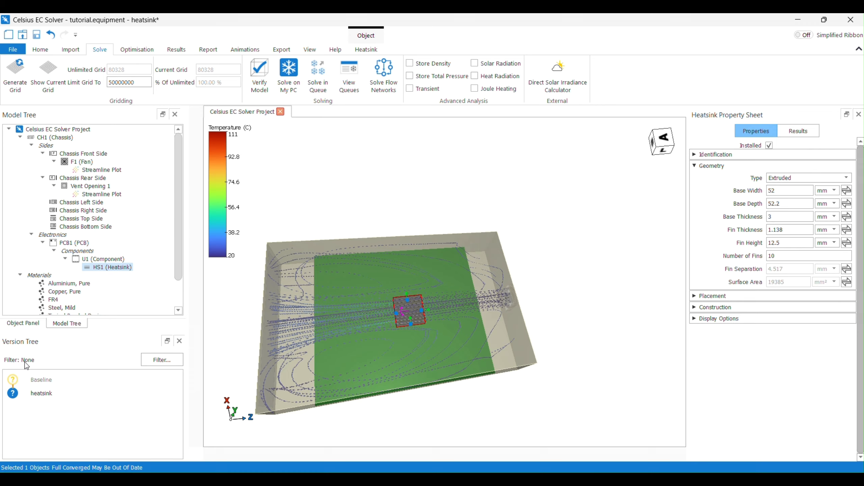
{"action": "middle_click_drag", "start_coordinate": [369, 322], "coordinate": [406, 317]}
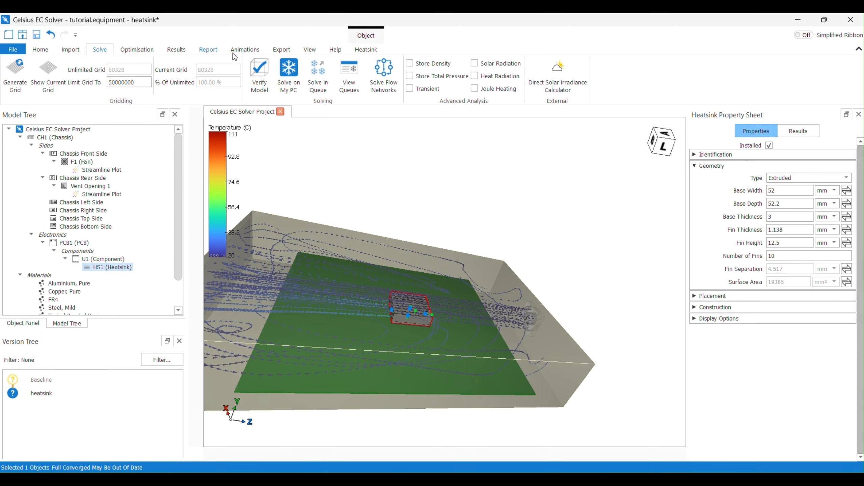
{"action": "left_click", "coordinate": [289, 70]}
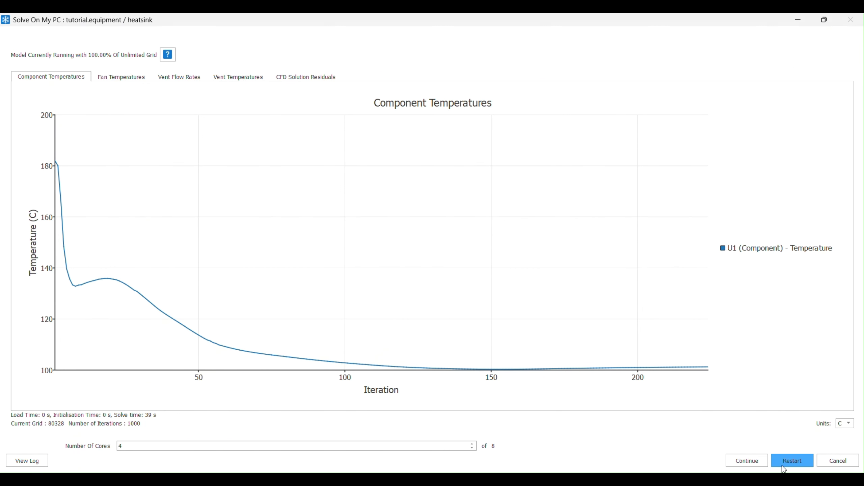
{"action": "left_click", "coordinate": [748, 459]}
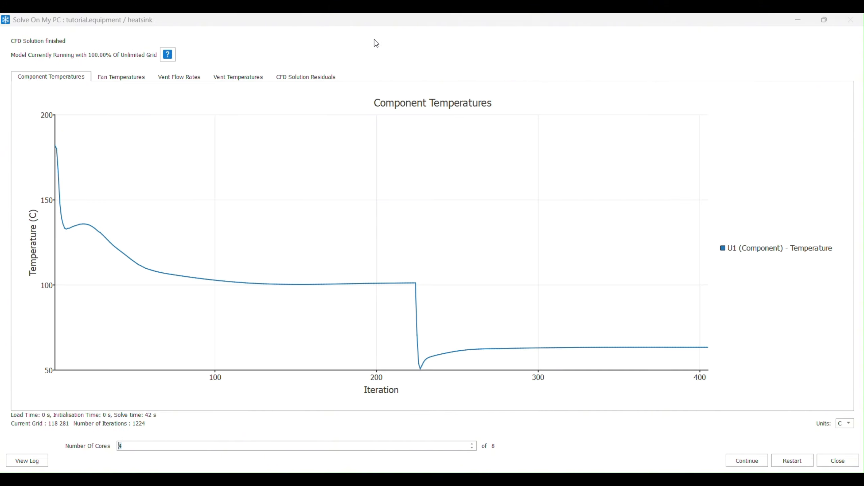
Review the component temperature and CFD solution residual charts, then close the solver window
{"action": "mouse_move", "coordinate": [386, 160]}
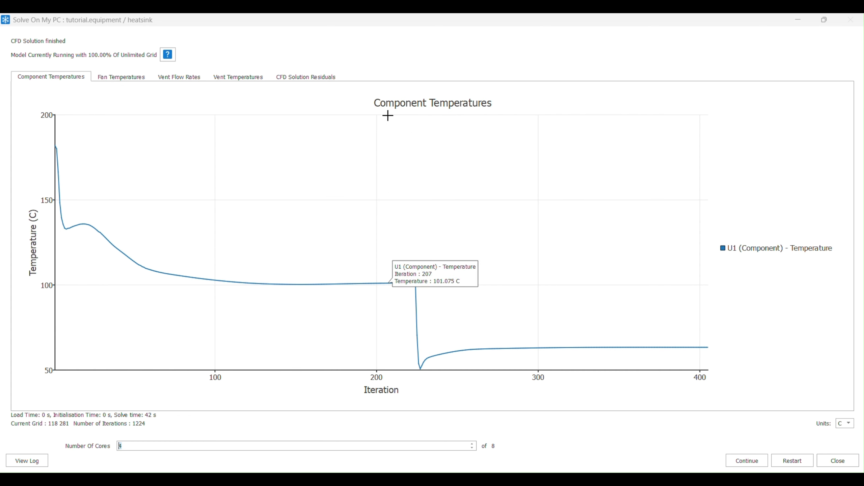
{"action": "left_click", "coordinate": [319, 82]}
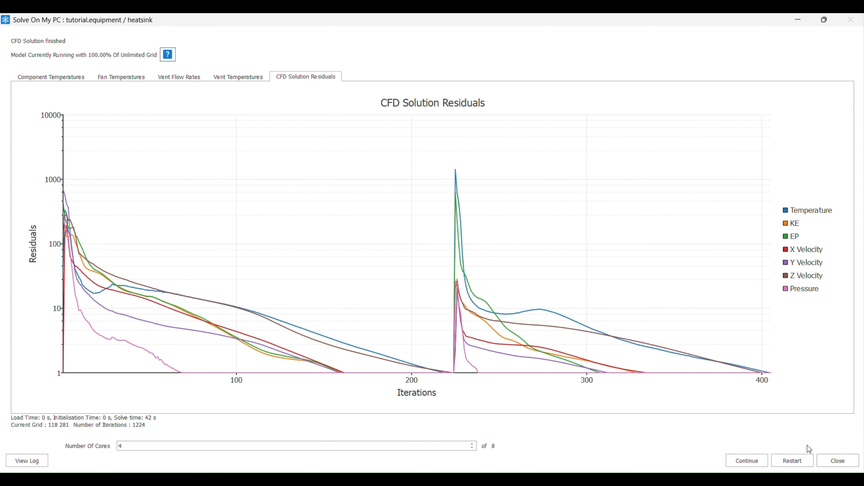
{"action": "left_click", "coordinate": [836, 459]}
Display a temperature plot on the PCB
{"action": "middle_click_drag", "start_coordinate": [540, 238], "coordinate": [510, 269]}
{"action": "scroll", "coordinate": [405, 313], "scroll_direction": "up", "scroll_amount": 4}
{"action": "middle_click_drag", "start_coordinate": [459, 314], "coordinate": [454, 283]}
{"action": "scroll", "coordinate": [402, 312], "scroll_direction": "up", "scroll_amount": 6}
{"action": "middle_click_drag", "start_coordinate": [361, 273], "coordinate": [425, 286]}
{"action": "scroll", "coordinate": [424, 281], "scroll_direction": "down", "scroll_amount": 2}
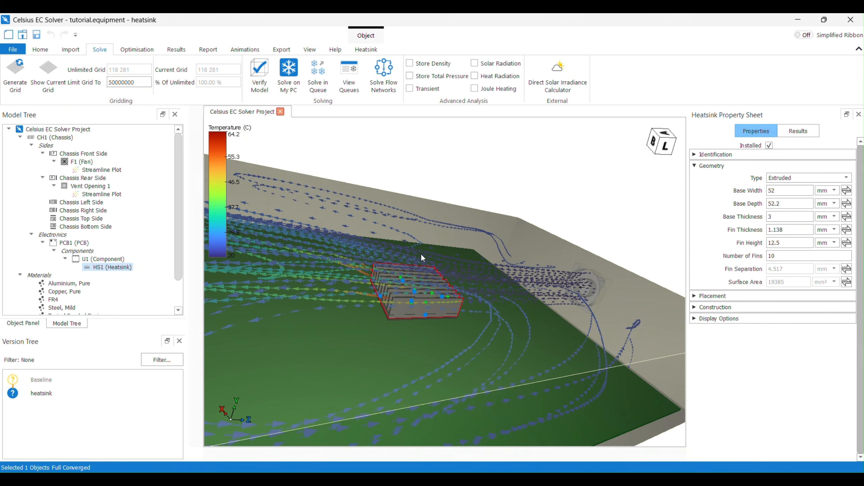
{"action": "left_click", "coordinate": [175, 49]}
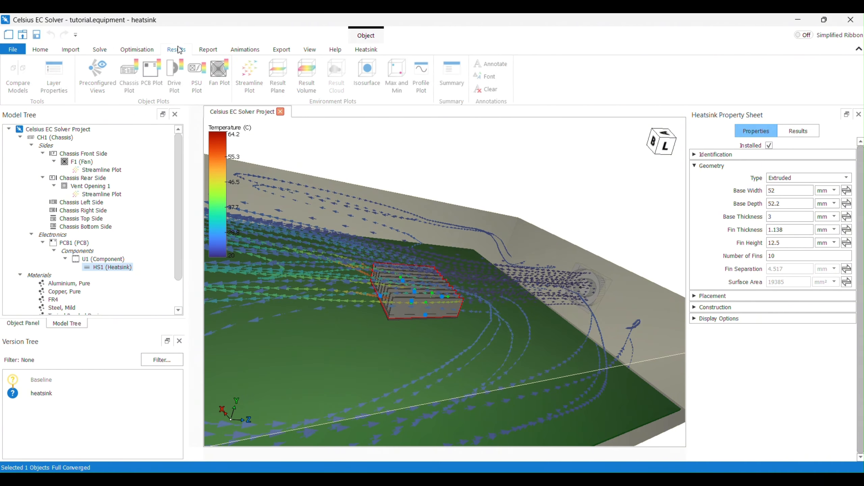
{"action": "left_click", "coordinate": [152, 69]}
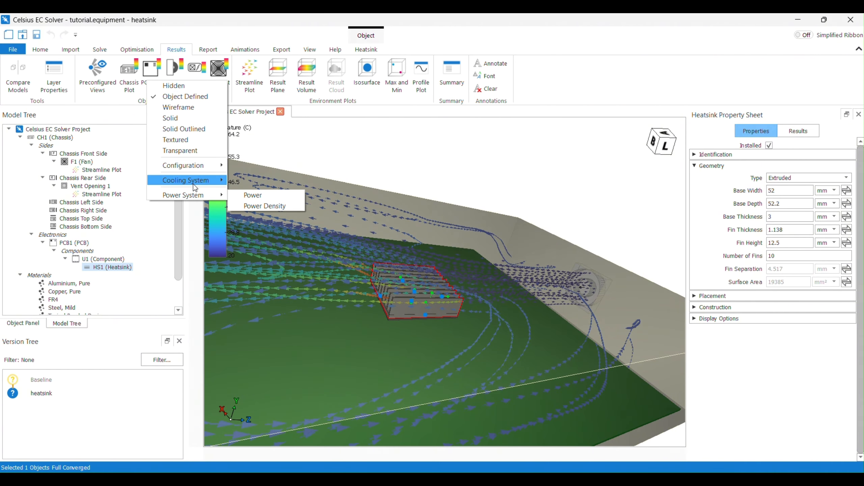
{"action": "mouse_move", "coordinate": [209, 183]}
{"action": "left_click", "coordinate": [273, 181]}
Orbit and zoom around the heatsink to examine the PCB temperatures and probe values near it
{"action": "middle_click_drag", "start_coordinate": [459, 199], "coordinate": [423, 281]}
{"action": "scroll", "coordinate": [403, 300], "scroll_direction": "up", "scroll_amount": 4}
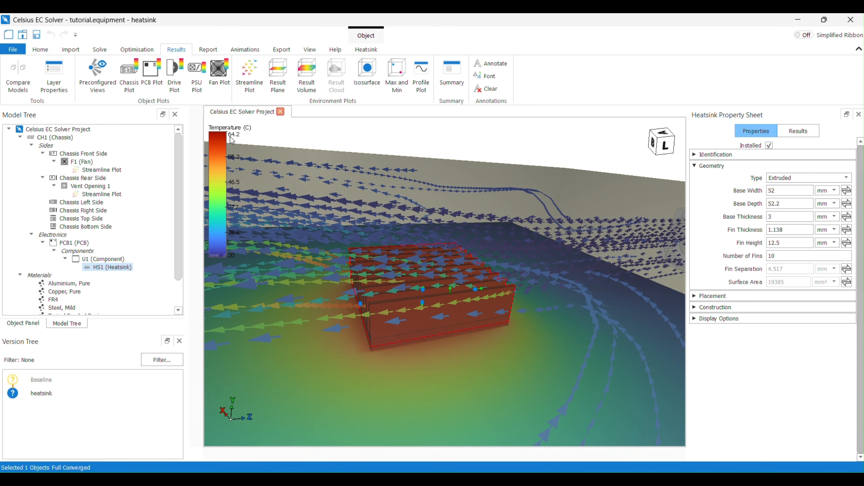
{"action": "middle_click_drag", "start_coordinate": [457, 250], "coordinate": [489, 271]}
{"action": "scroll", "coordinate": [482, 260], "scroll_direction": "down", "scroll_amount": 3}
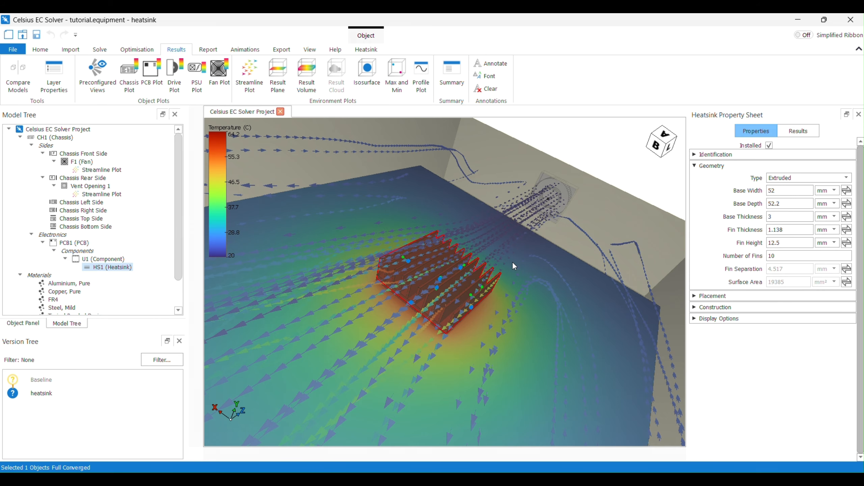
{"action": "scroll", "coordinate": [489, 276], "scroll_direction": "down", "scroll_amount": 3}
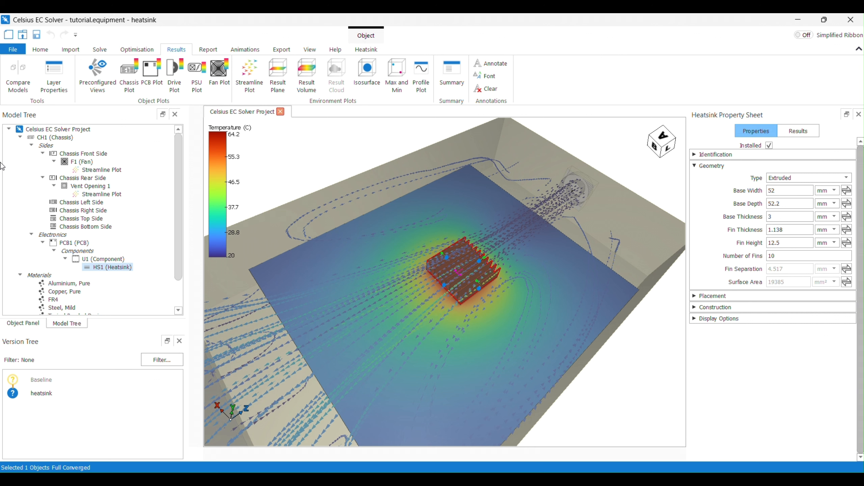
{"action": "left_click", "coordinate": [70, 50]}
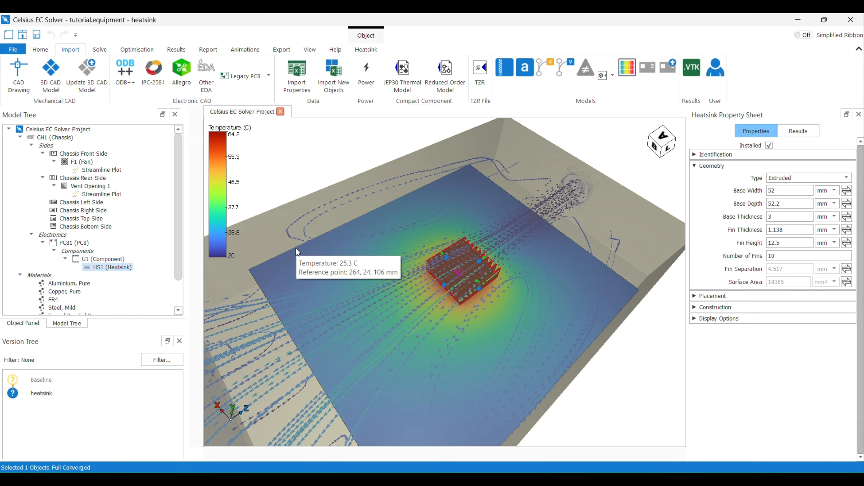
{"action": "mouse_move", "coordinate": [350, 237]}
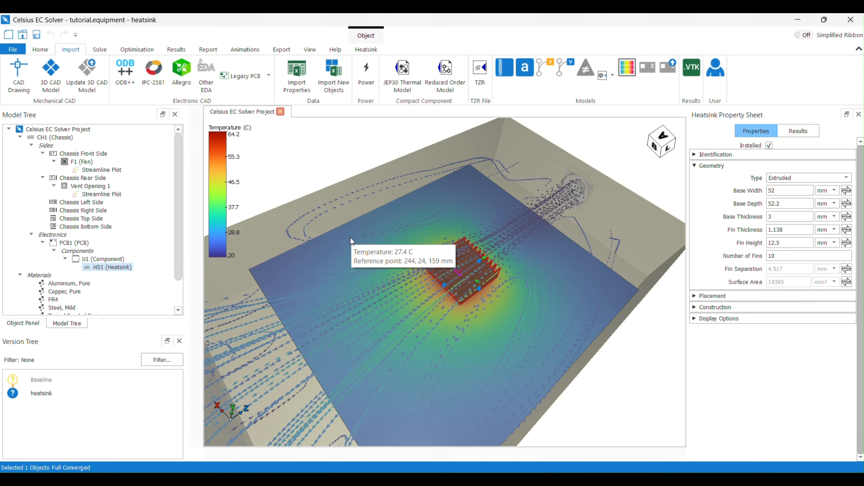